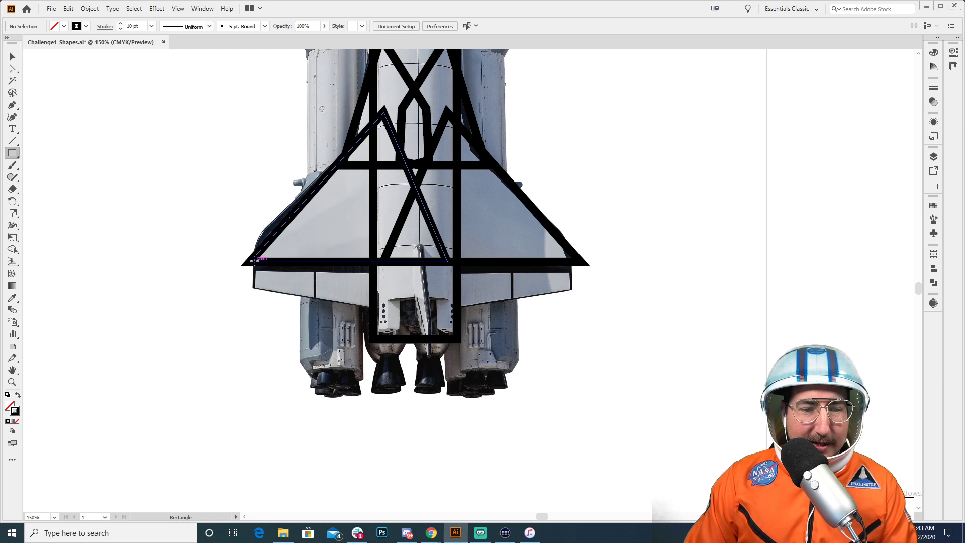
- Draw a rectangle about 375 by 35 px below the wings and lower a new midpoint on its bottom edge 30 px
left_click_drag(254, 262, 572, 292)
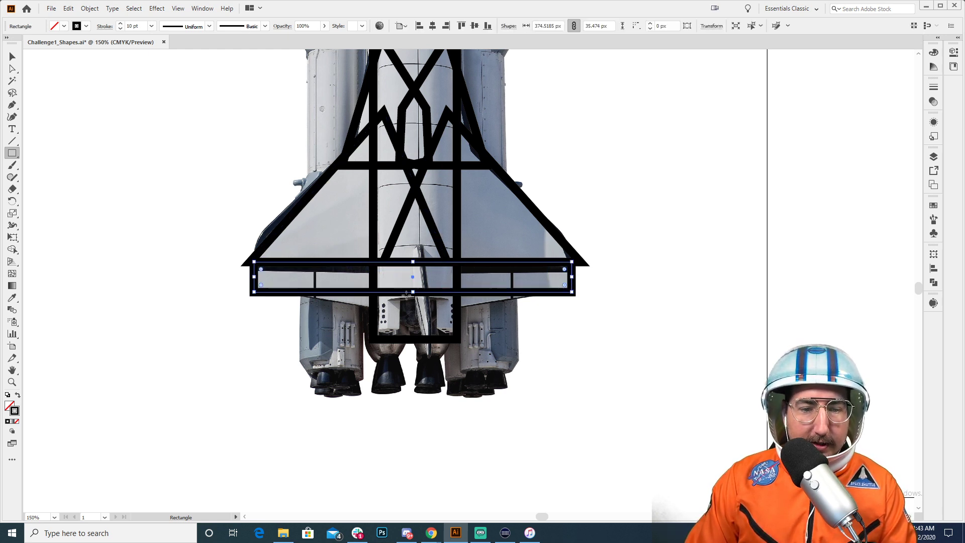
key("p")
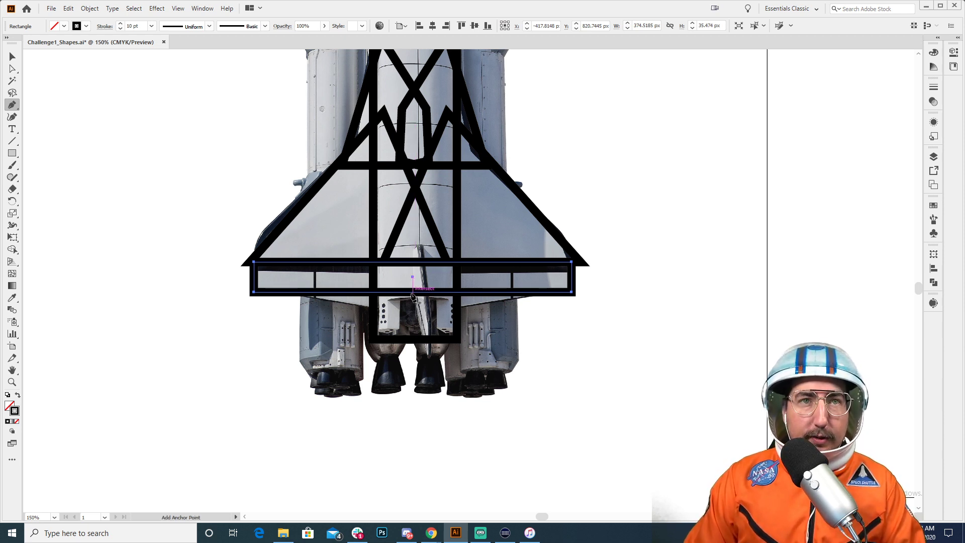
left_click(412, 291)
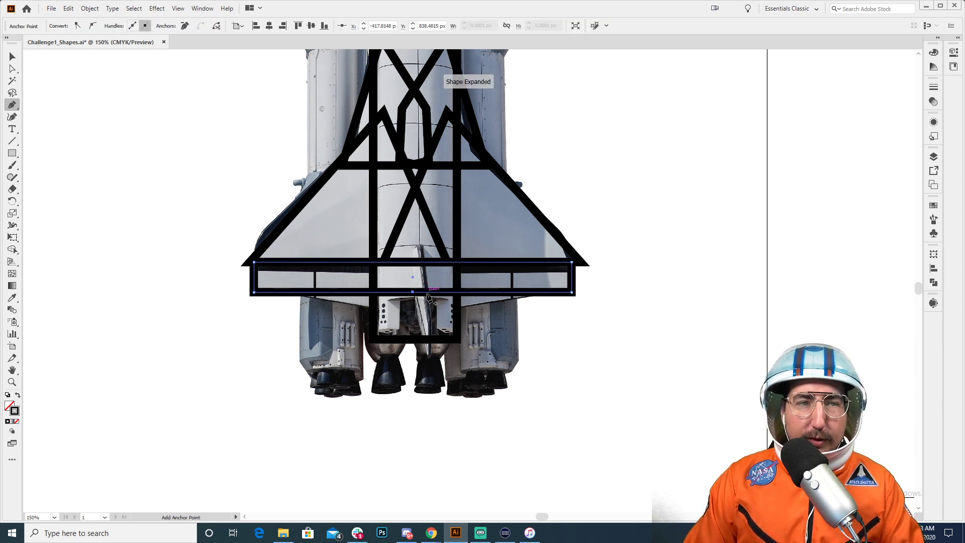
key("ctrl+shift+Down")
key("ctrl+shift+Down")
key("ctrl+shift+Down")
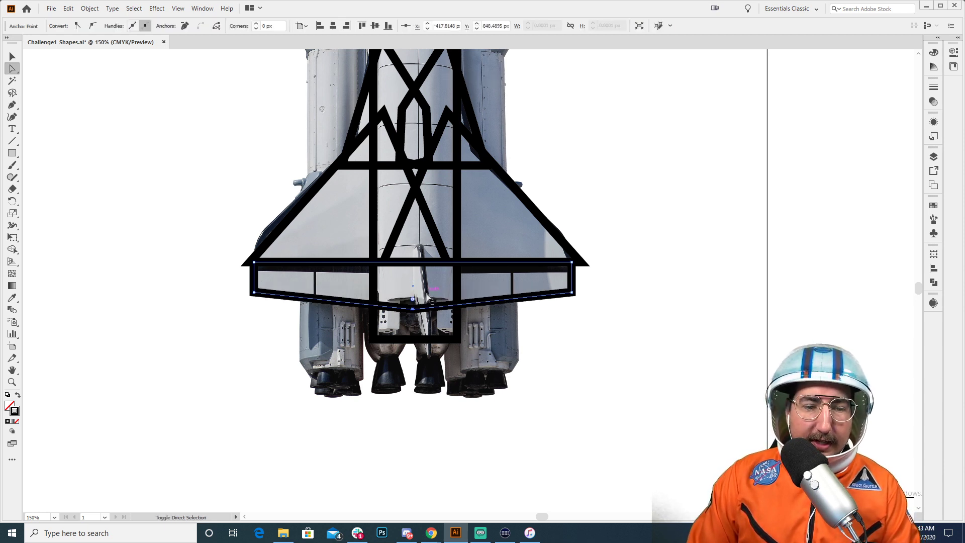
key("a")
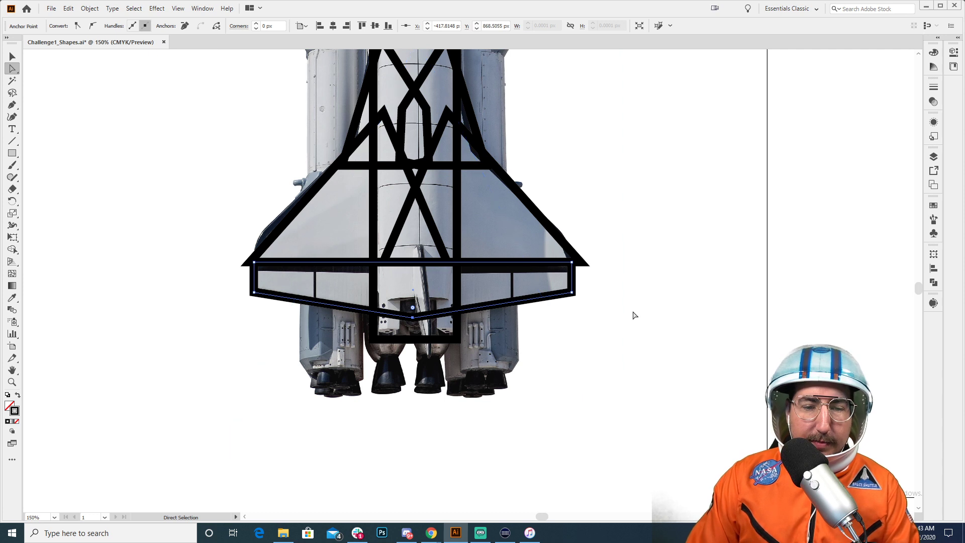
key("v")
left_click(666, 308)
- Copy all the shuttle outline shapes from the rocket photo onto the blank artboard, aligned with its vertical centre guide
key("z")
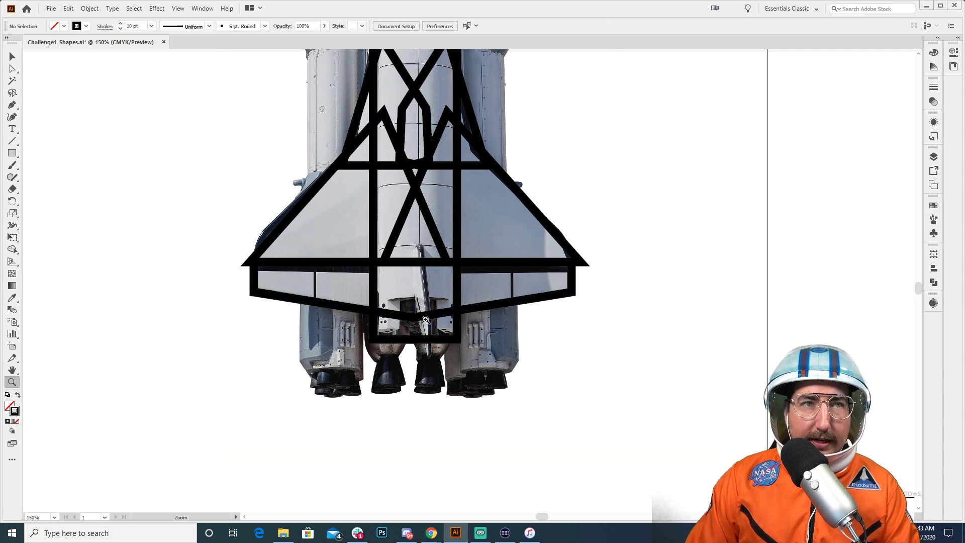
left_click(429, 319, "alt")
left_click(439, 314, "alt")
left_click_drag(442, 313, 324, 321)
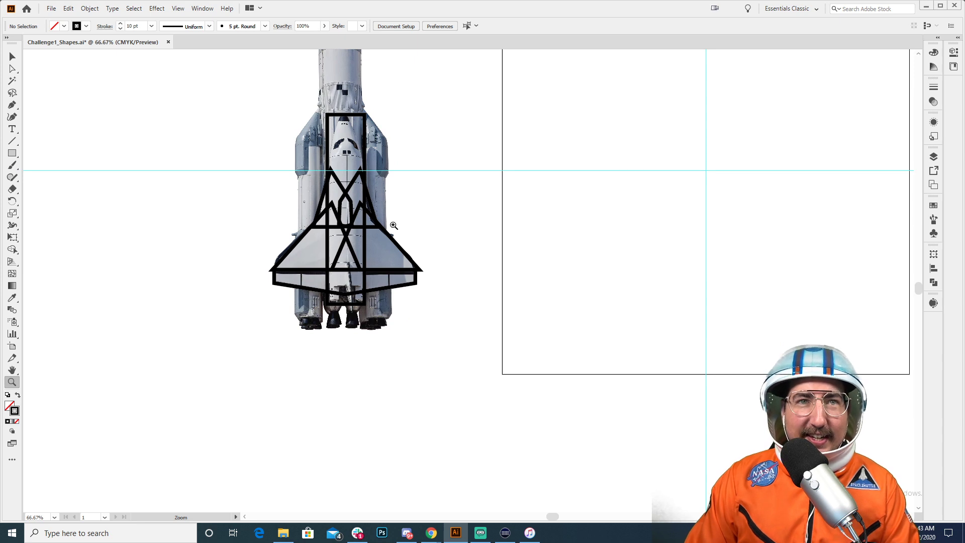
key("v")
left_click_drag(442, 126, 266, 351)
left_click_drag(350, 192, 710, 210)
left_click_drag(755, 148, 577, 263)
left_click(577, 264)
- Add an anchor point at the middle of the copied body rectangle's top edge
key("z")
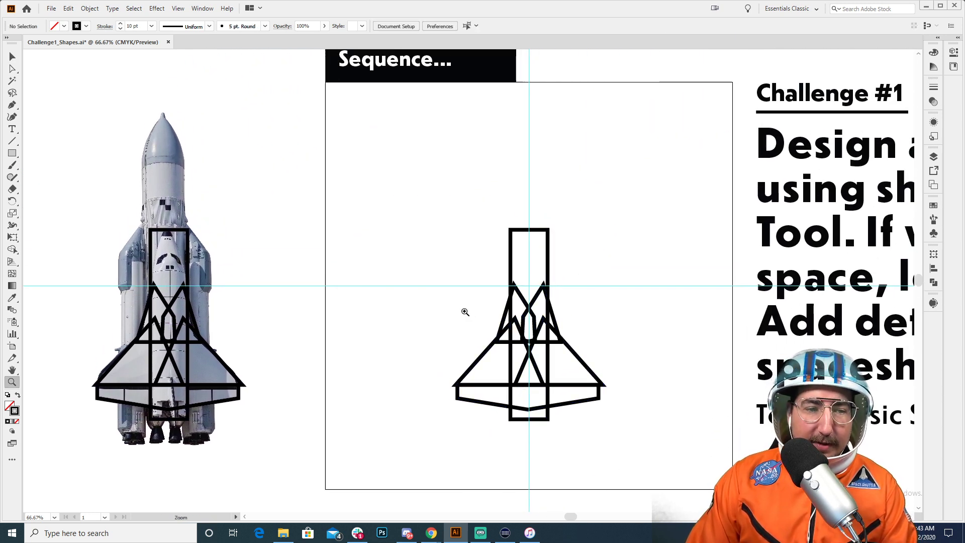
left_click(531, 308)
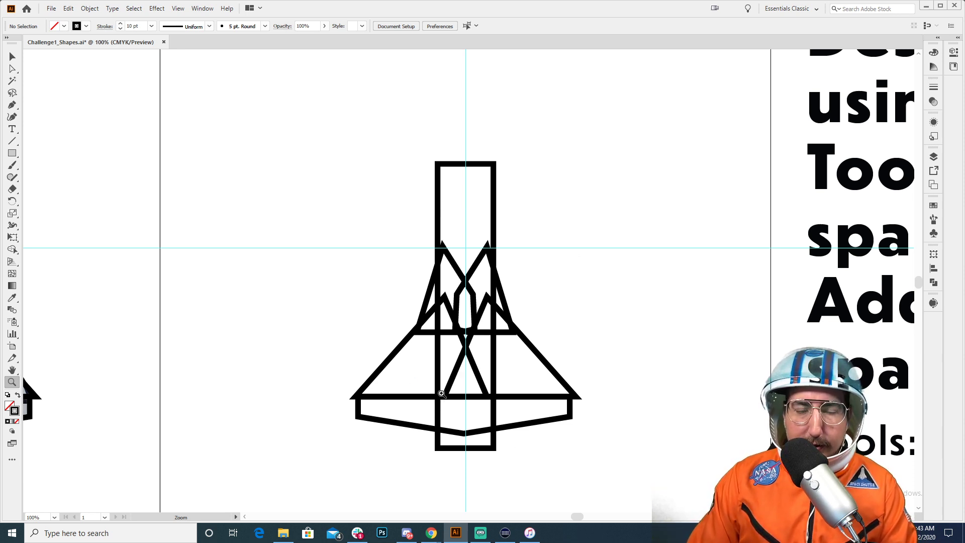
key("v")
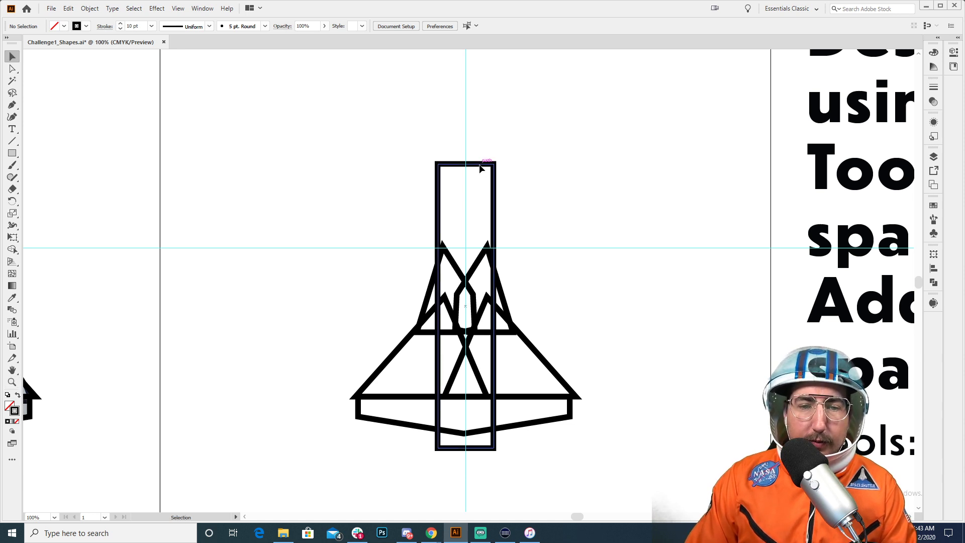
left_click(479, 165)
key("p")
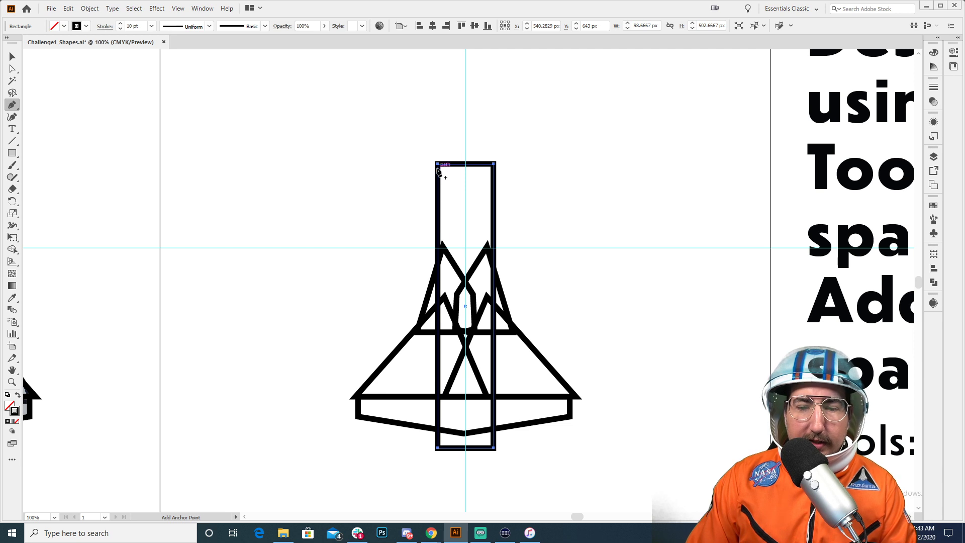
left_click(466, 163)
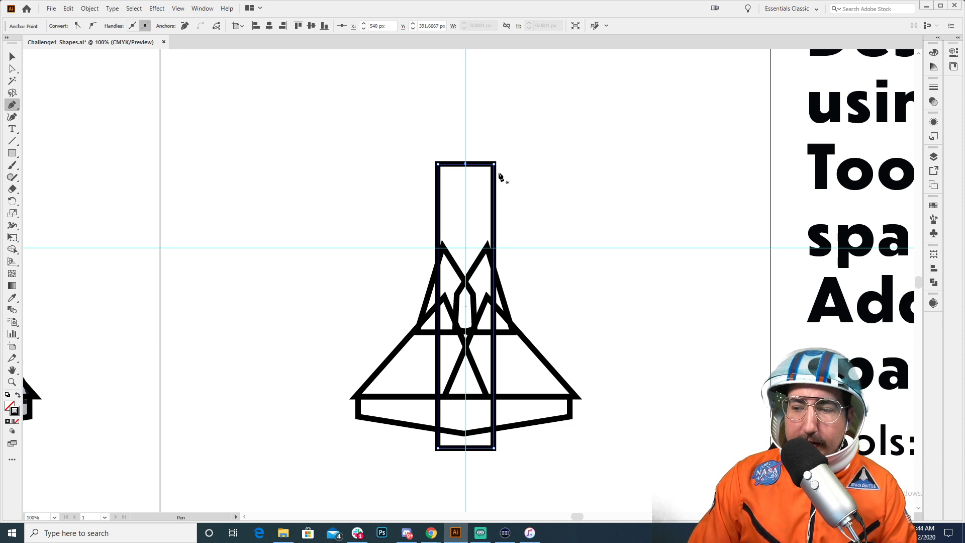
- Raise the body's new top anchor point 70 px to form a pointed nose
key("a")
key("Up")
key("Up")
key("Up")
key("Up")
key("Up")
key("Up")
key("Up")
key("Up")
key("Up")
key("Up")
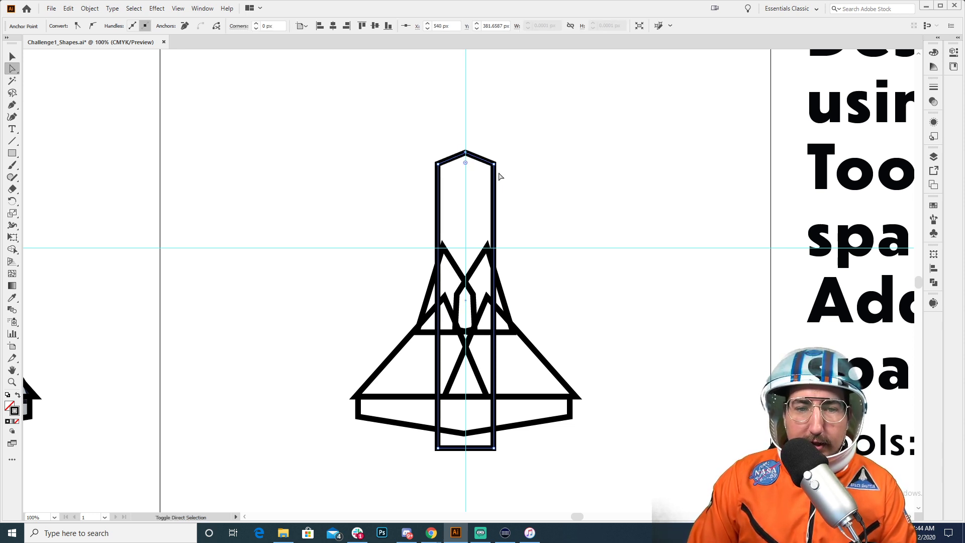
key("shift+Up")
key("shift+Up")
key("shift+Up")
key("shift+Up")
key("shift+Up")
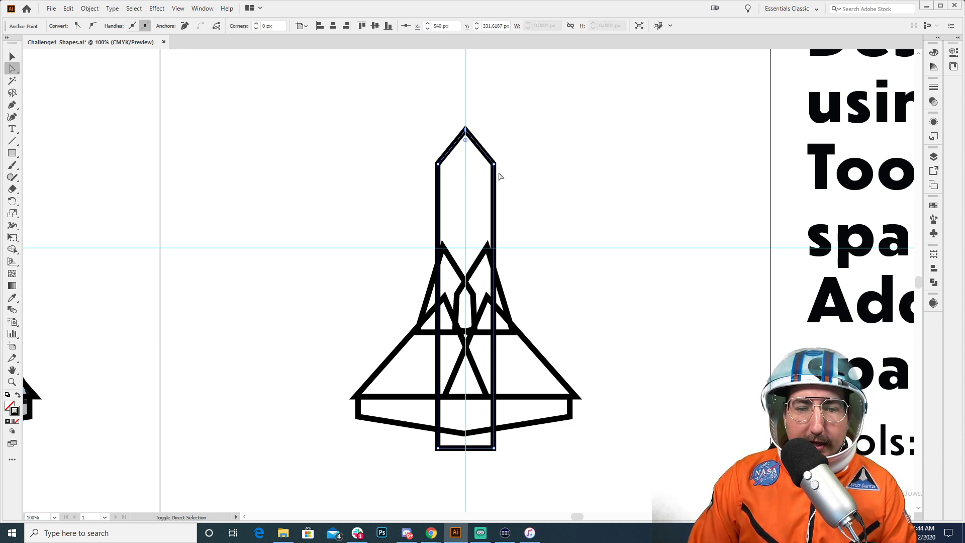
key("shift+Up")
left_click(543, 171)
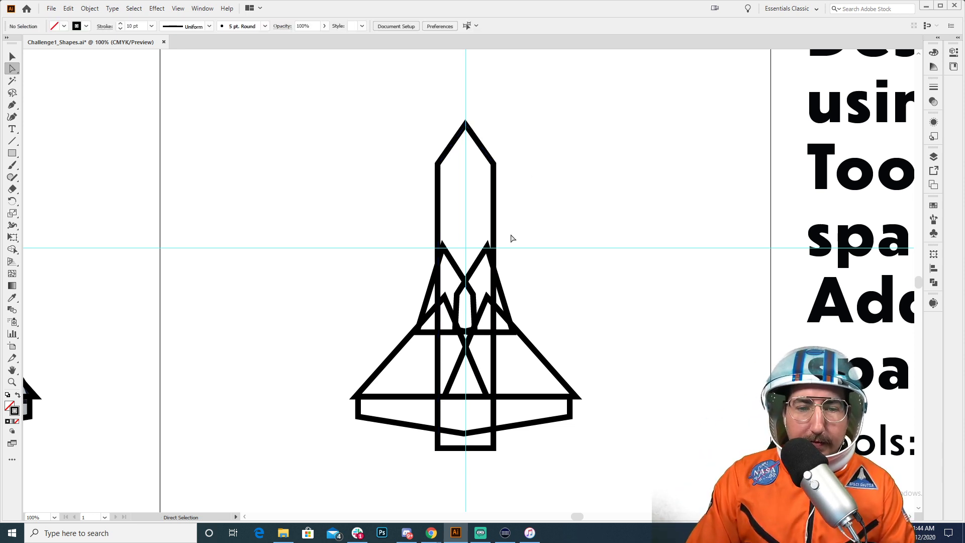
- Group the two upper mirrored wing shapes and centre the group horizontally on the artboard
key("v")
left_click(452, 263)
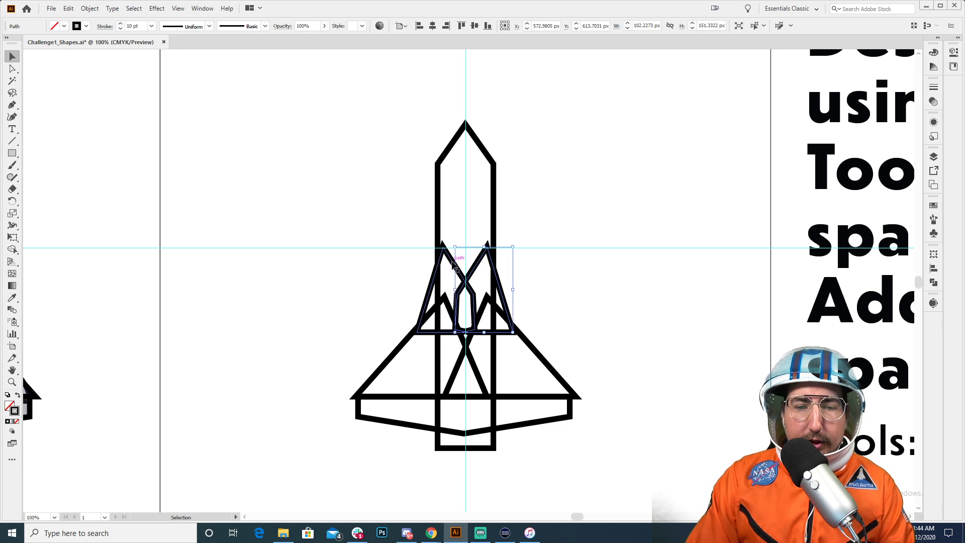
key("a")
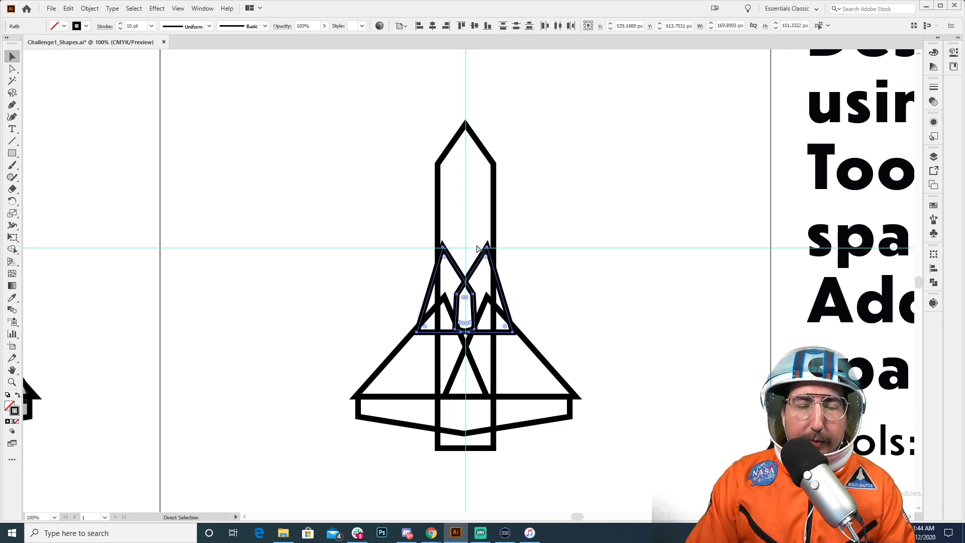
key("v")
left_click(469, 275)
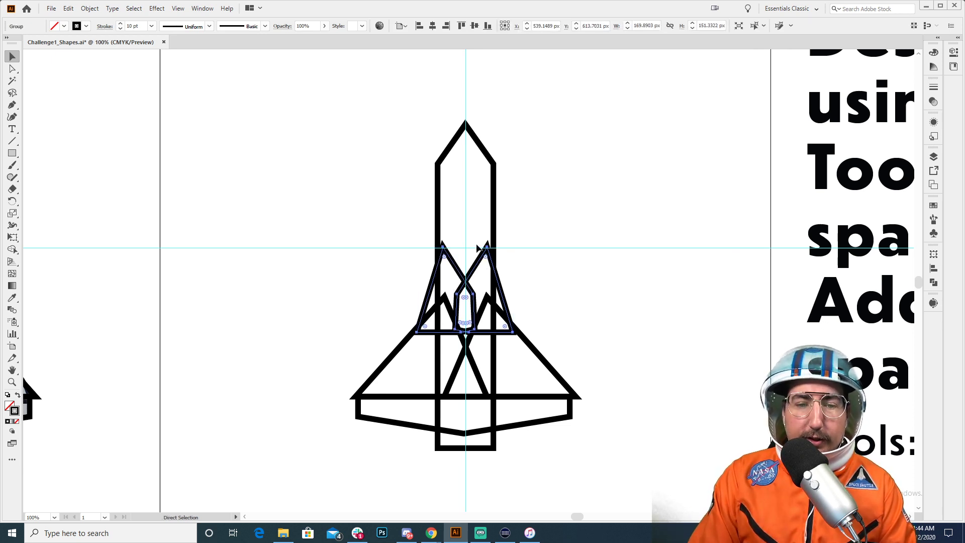
left_click(432, 25)
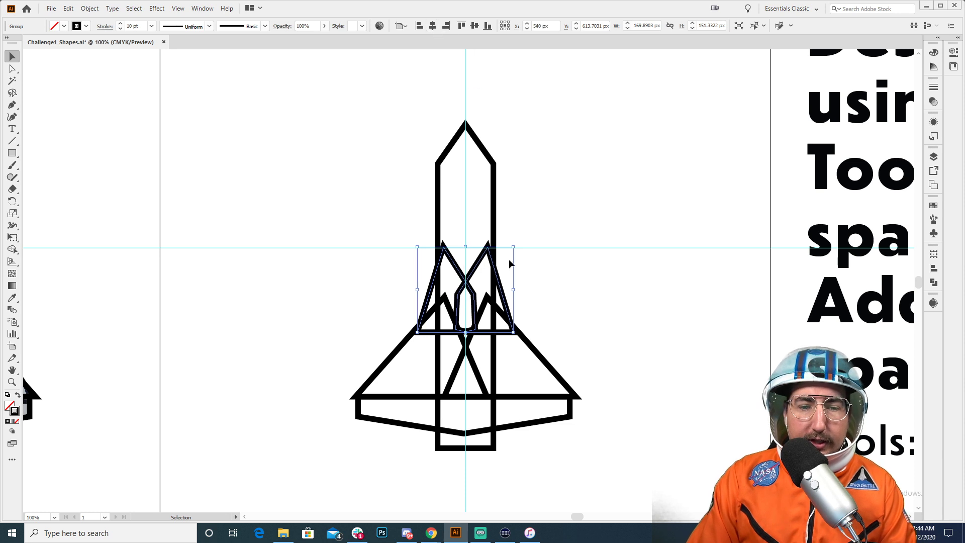
- Group the two large overlapping wing triangles on the artboard
left_click(404, 341)
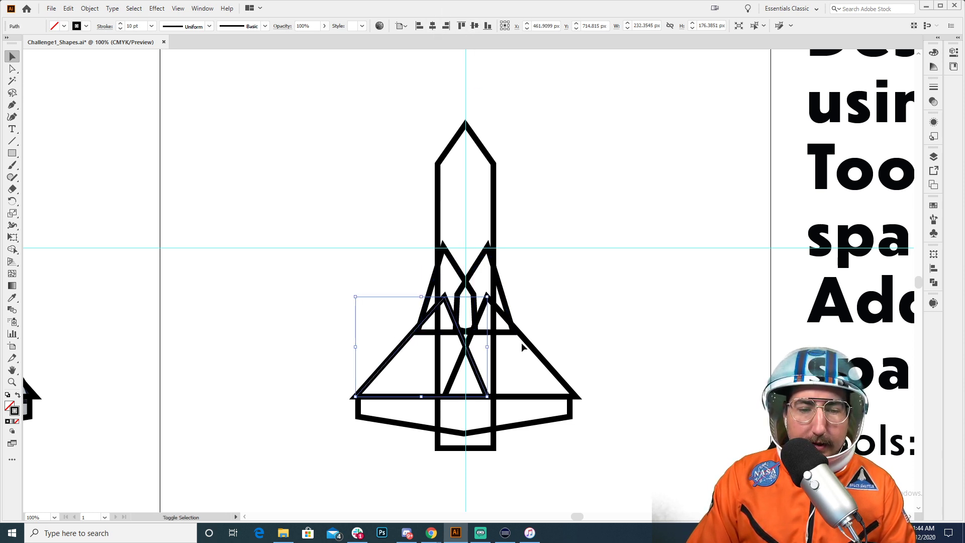
left_click(531, 348, "shift")
key("ctrl+g")
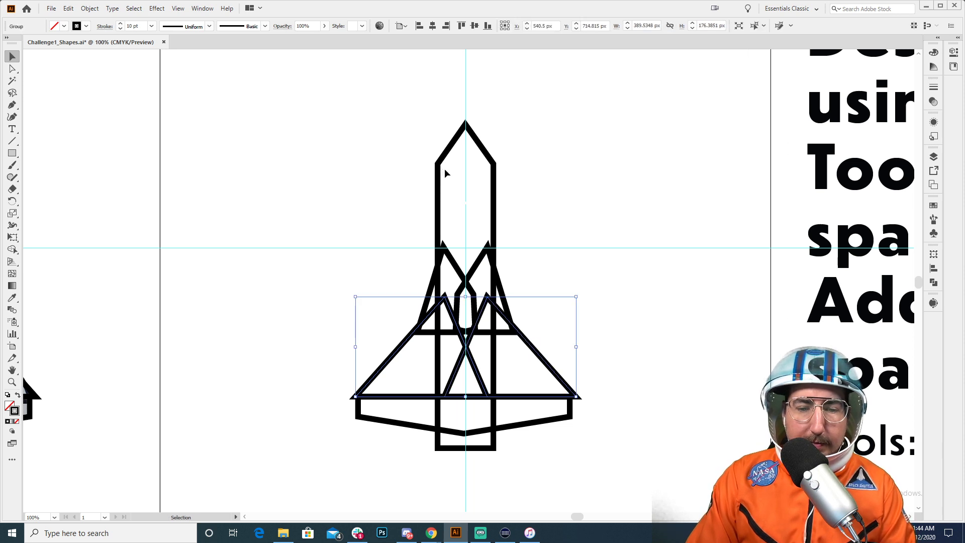
left_click(561, 151)
- Centre the tail flap shape beneath the wings horizontally on the artboard
scroll(564, 257, "down", 3)
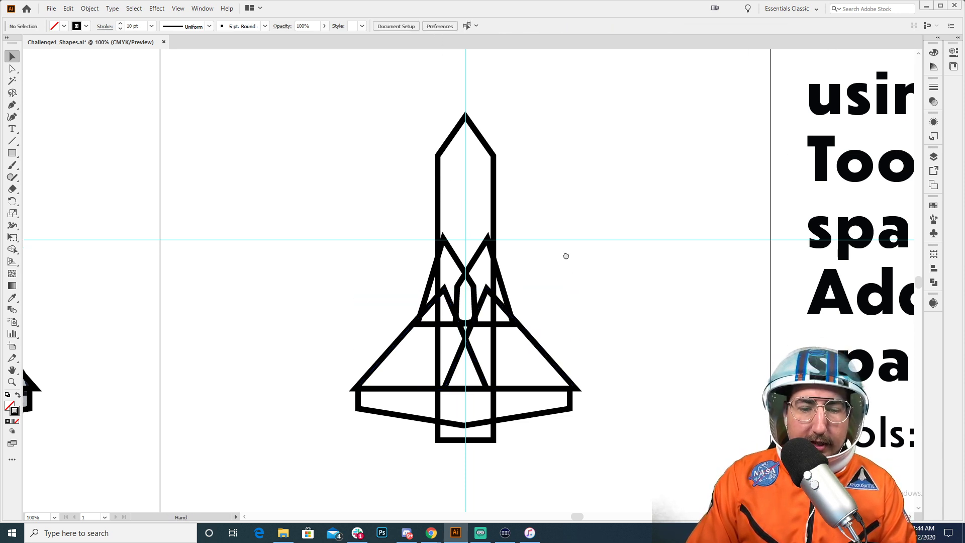
left_click(403, 354)
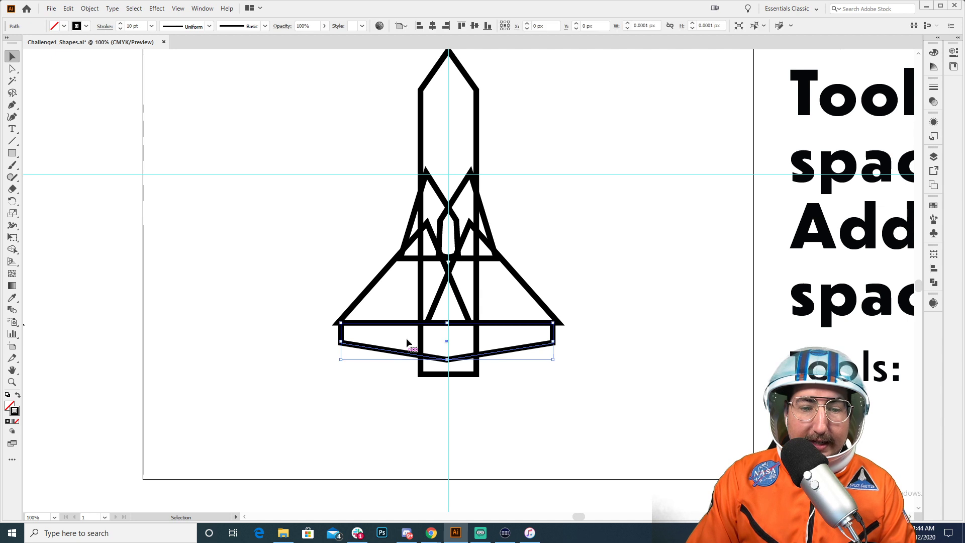
left_click(433, 26)
left_click(549, 127)
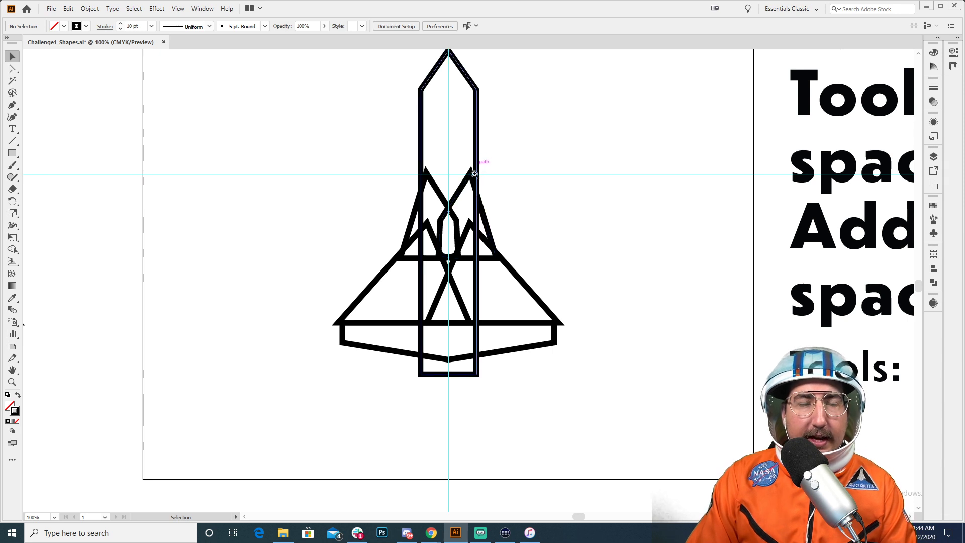
- Enlarge the whole spaceship outline proportionally to about 569 by 837 px and centre it on the artboard
key("z")
left_click(473, 198, "alt")
left_click_drag(482, 240, 521, 220)
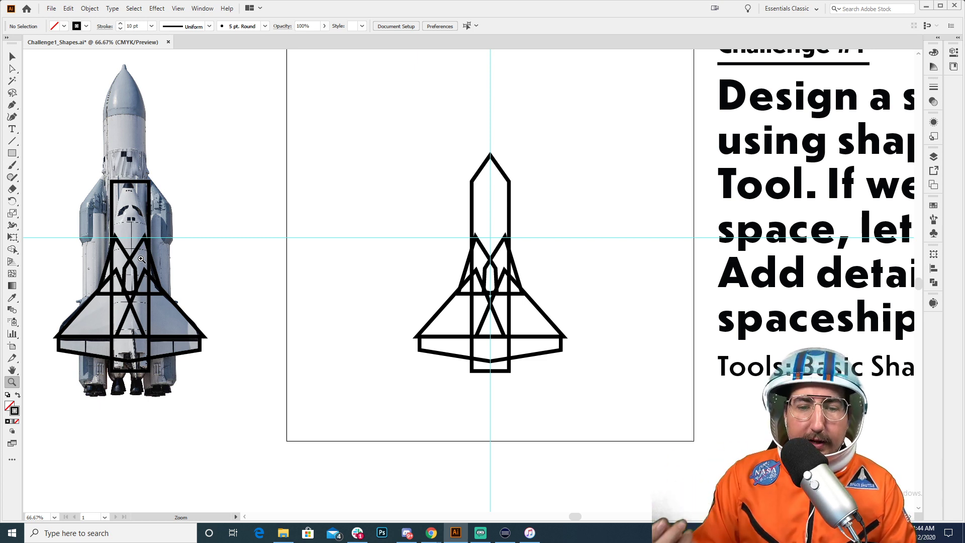
left_click(481, 306)
left_click_drag(515, 263, 429, 312)
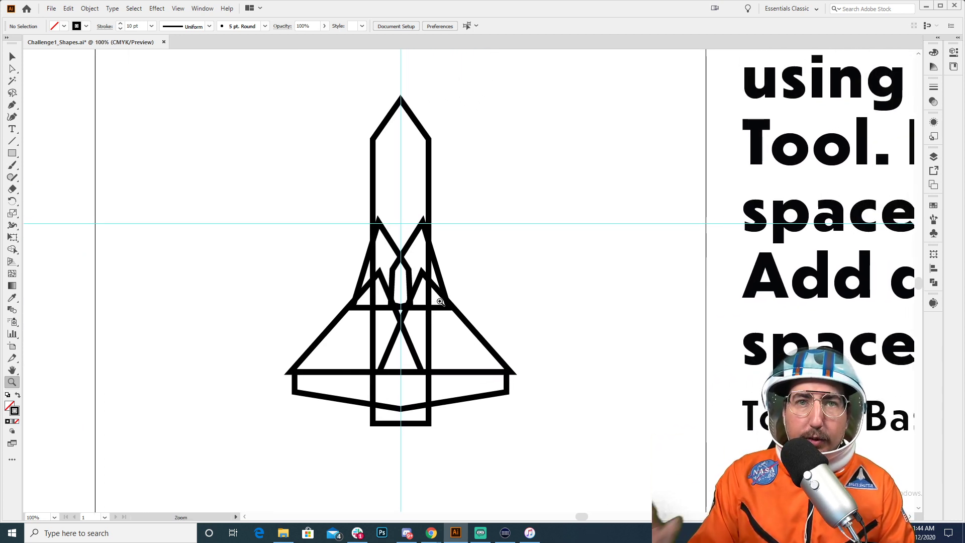
left_click(459, 293, "alt")
left_click(459, 293, "alt")
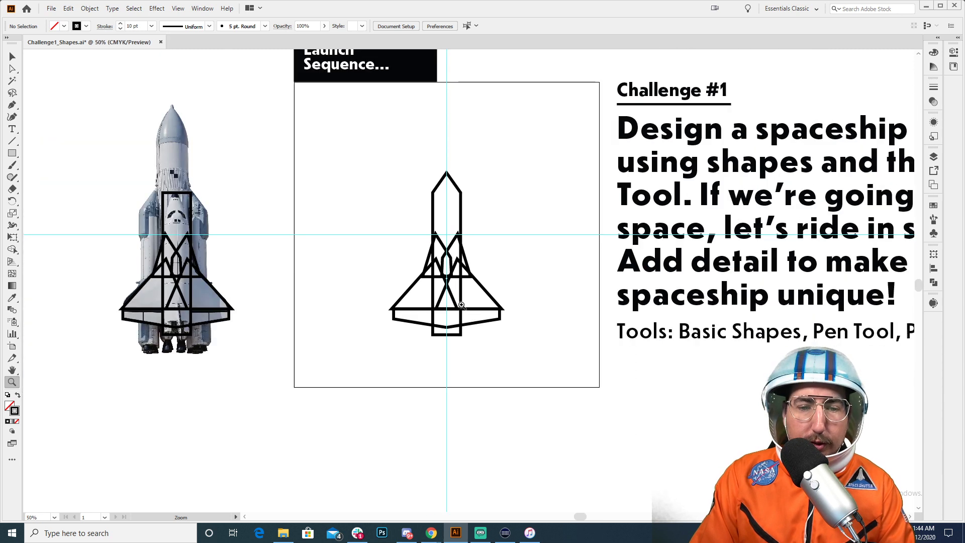
key("v")
left_click_drag(532, 149, 368, 374)
left_click_drag(584, 187, 646, 90)
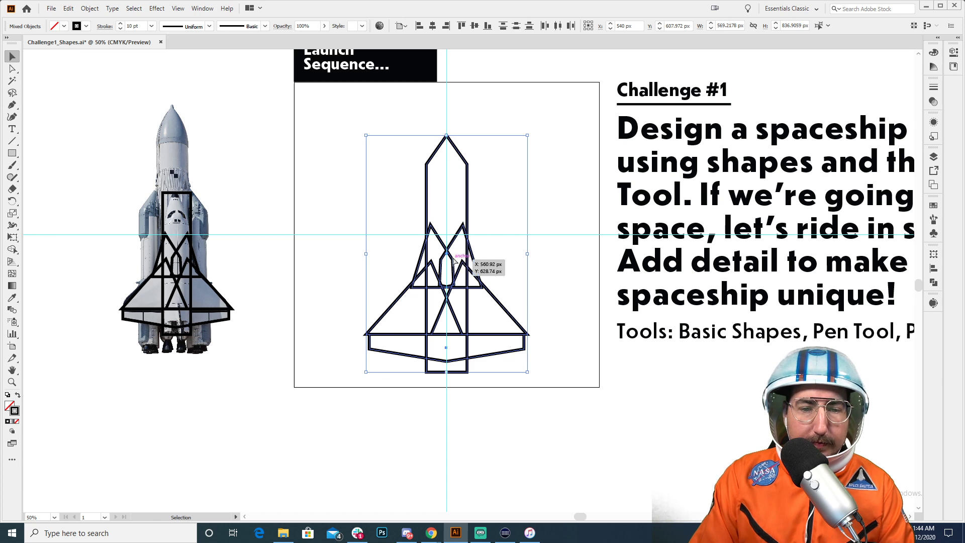
left_click_drag(454, 259, 453, 242)
- Place a duplicate of the entire spaceship outline in the empty area below the rocket photo
left_click_drag(462, 322, 453, 240)
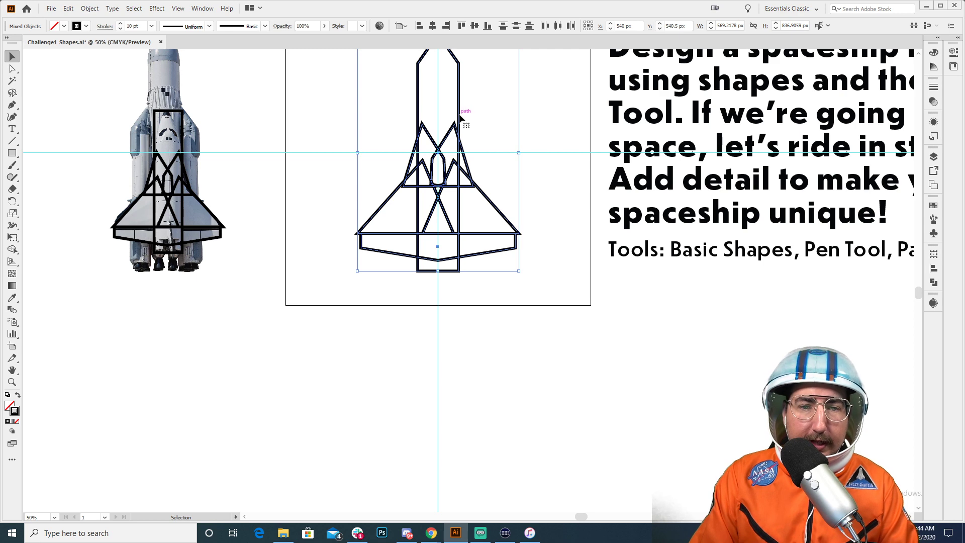
left_click_drag(460, 118, 251, 370)
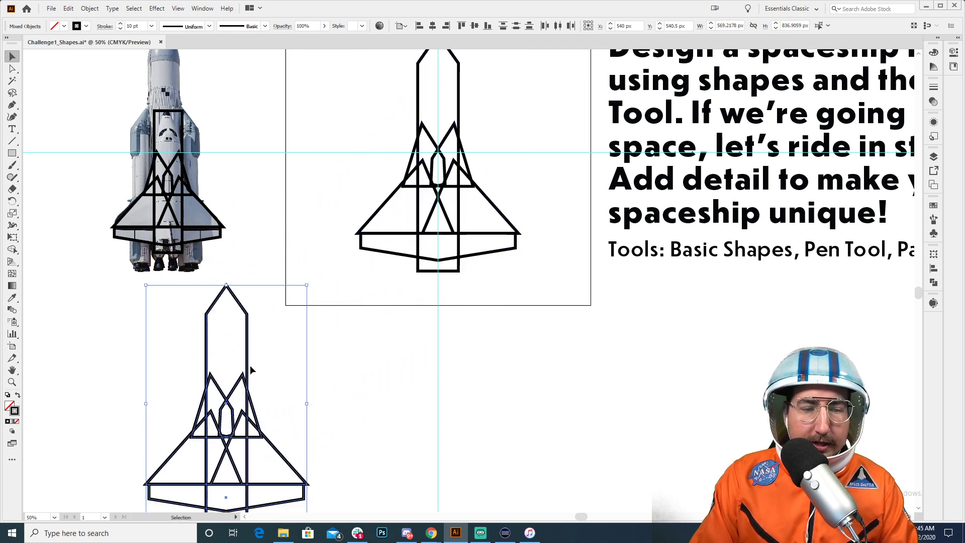
- Give the pointed body shape on the artboard a solid white fill
key("z")
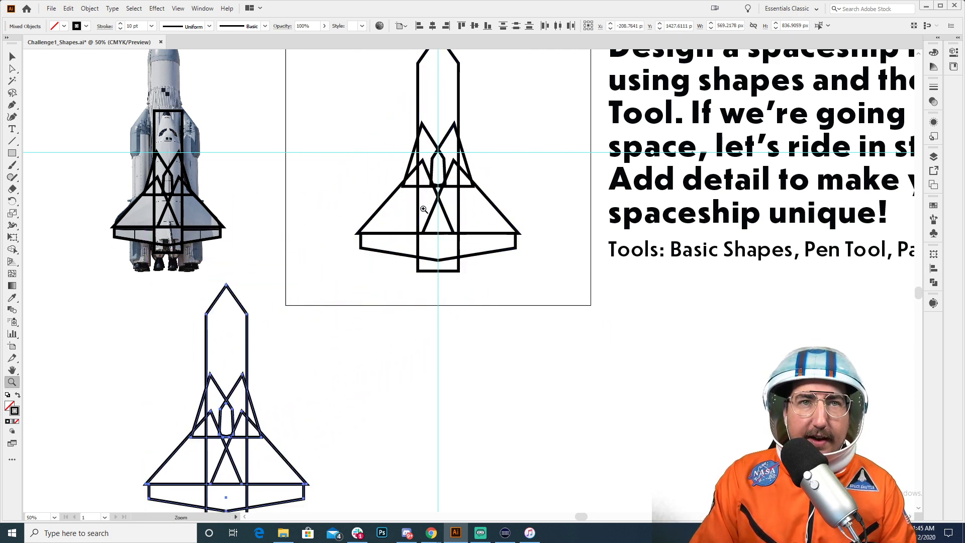
left_click(424, 209)
key("v")
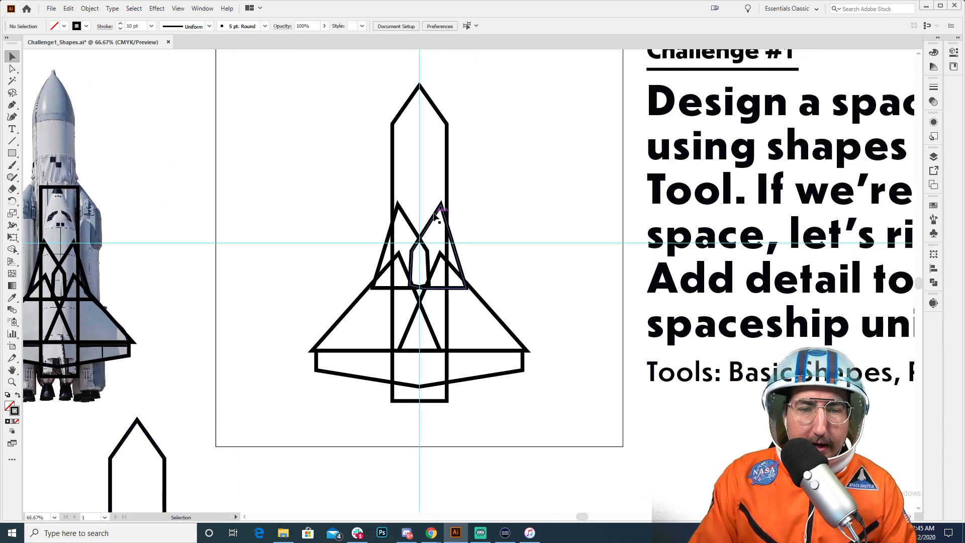
left_click(435, 214)
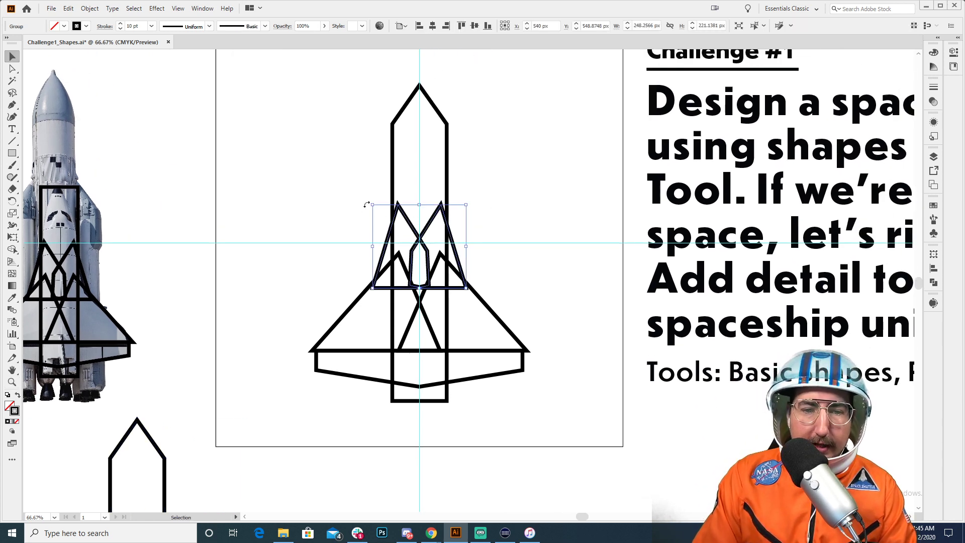
left_click(407, 106)
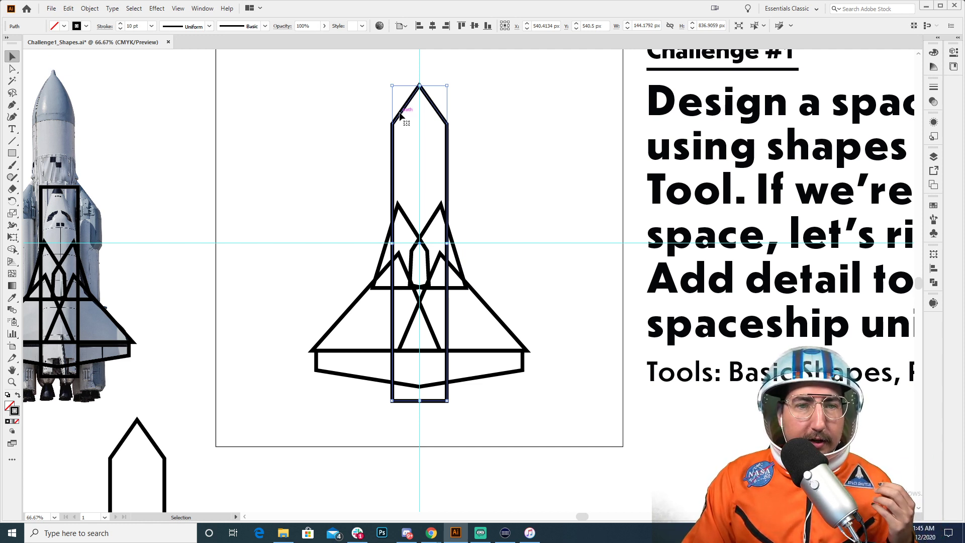
left_click(8, 421)
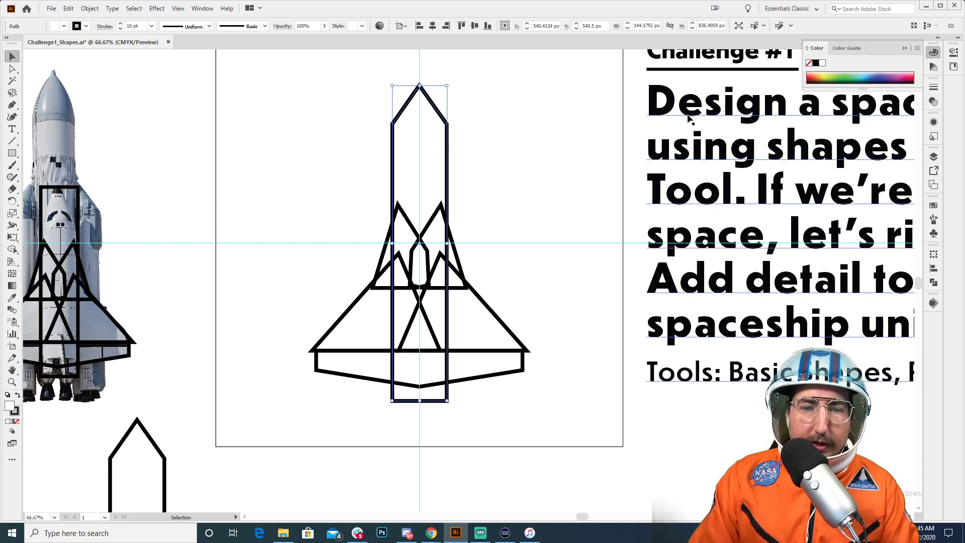
- Bring the white pointed body shape to the front, over the wings and tail flap
key("ctrl+shift+bracketright")
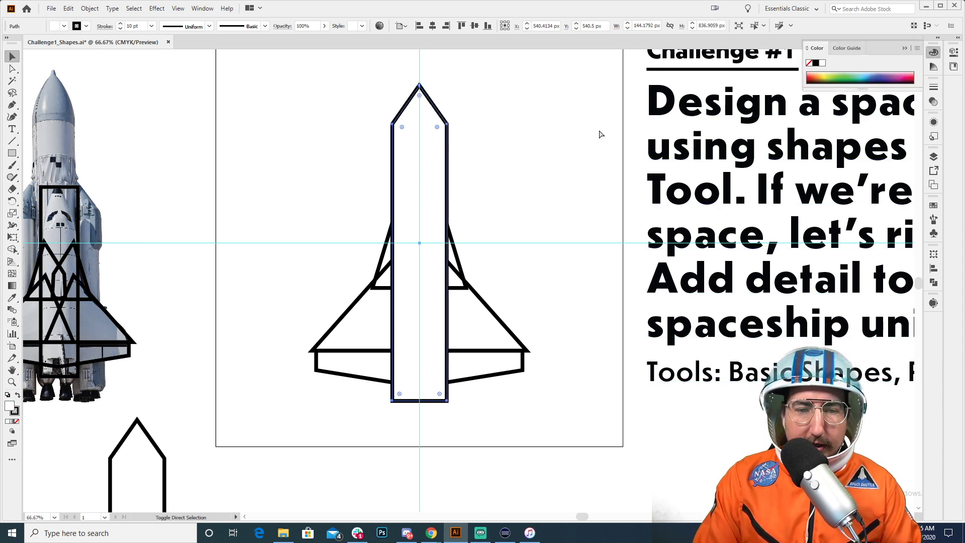
left_click(511, 246)
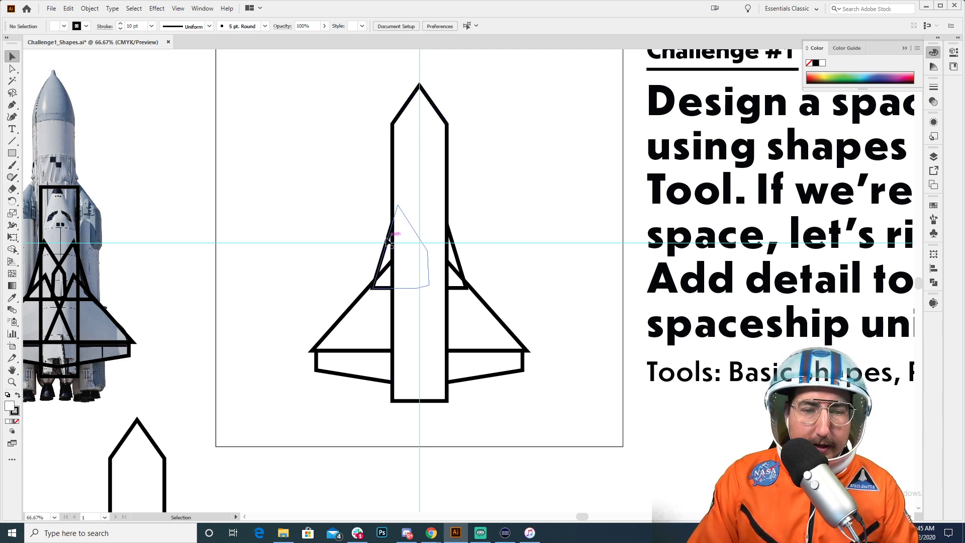
left_click(439, 244)
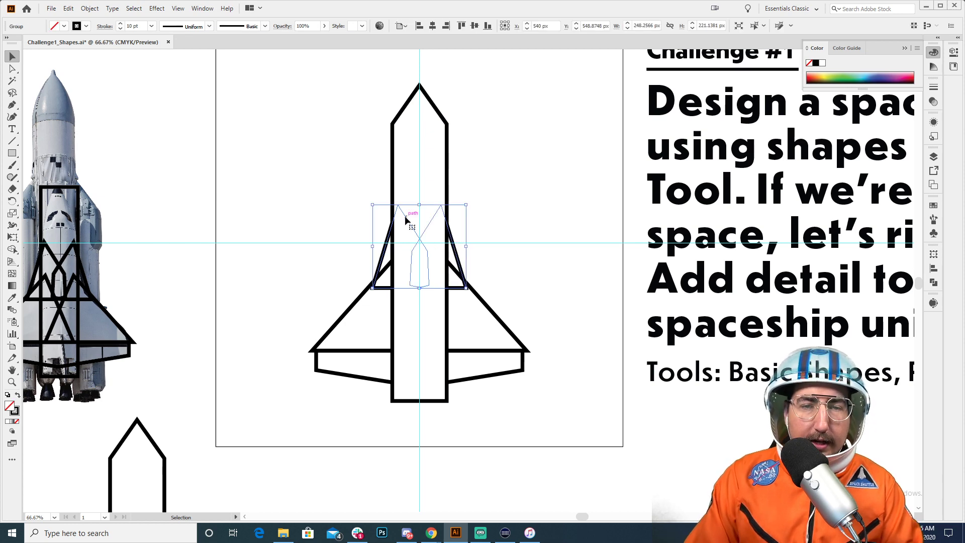
- Delete the original spaceship outline that lies over the rocket photo
key("space")
left_click_drag(160, 278, 324, 278)
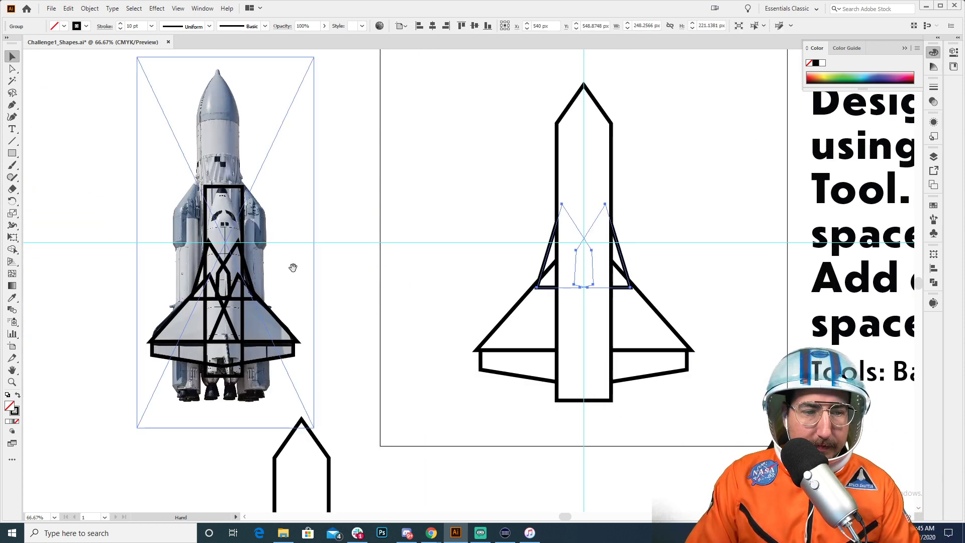
left_click(212, 145)
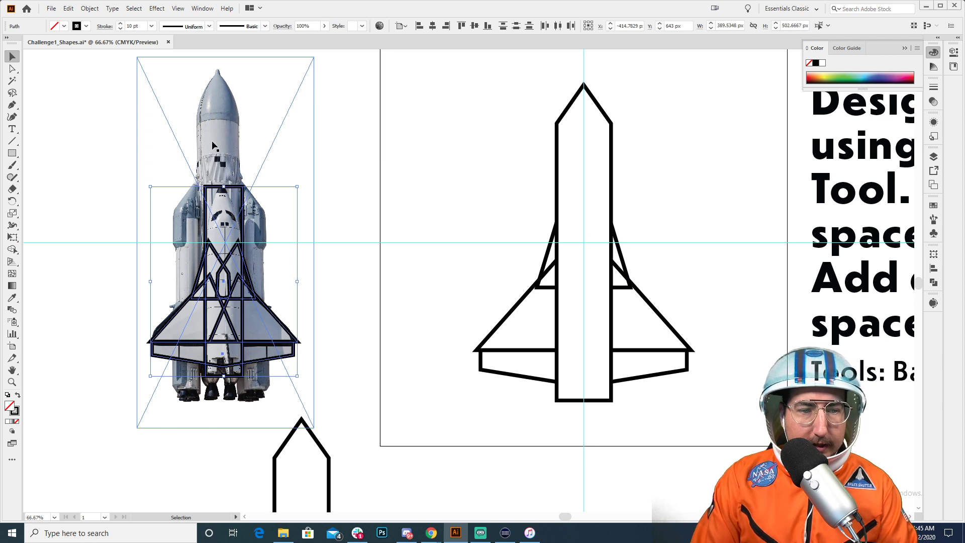
key("Delete")
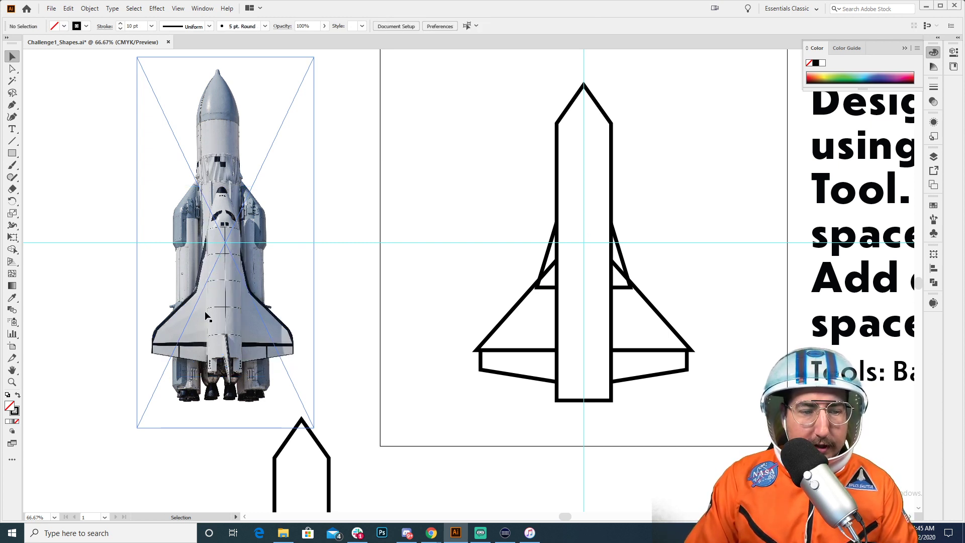
- Unite the small upper wings and the large lower wings on the artboard into one shape
scroll(304, 294, "right", 3)
left_click(466, 259)
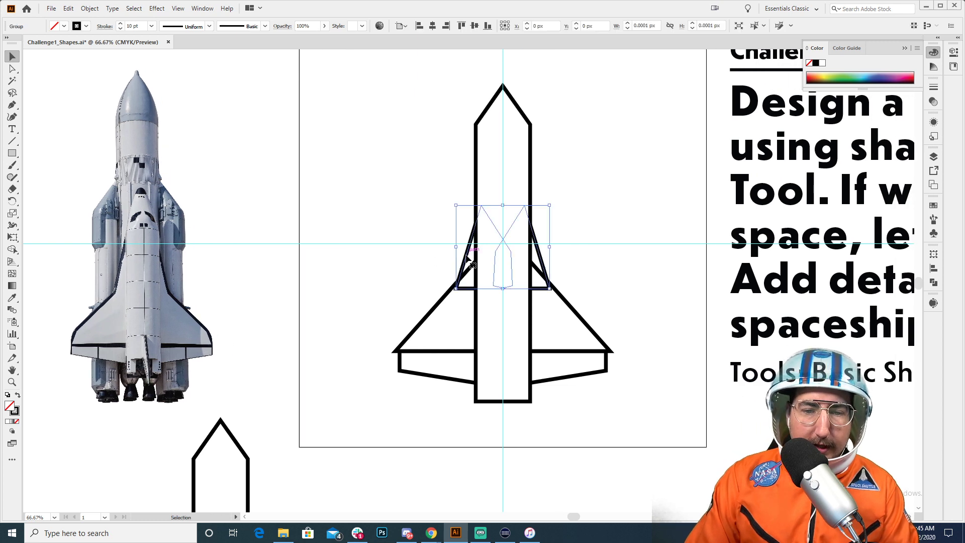
left_click(437, 311, "shift")
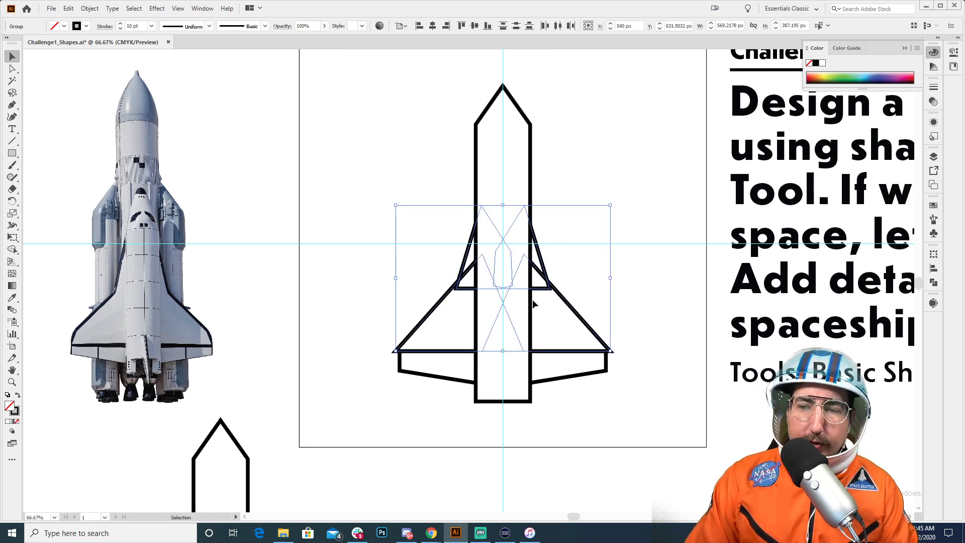
left_click(933, 284)
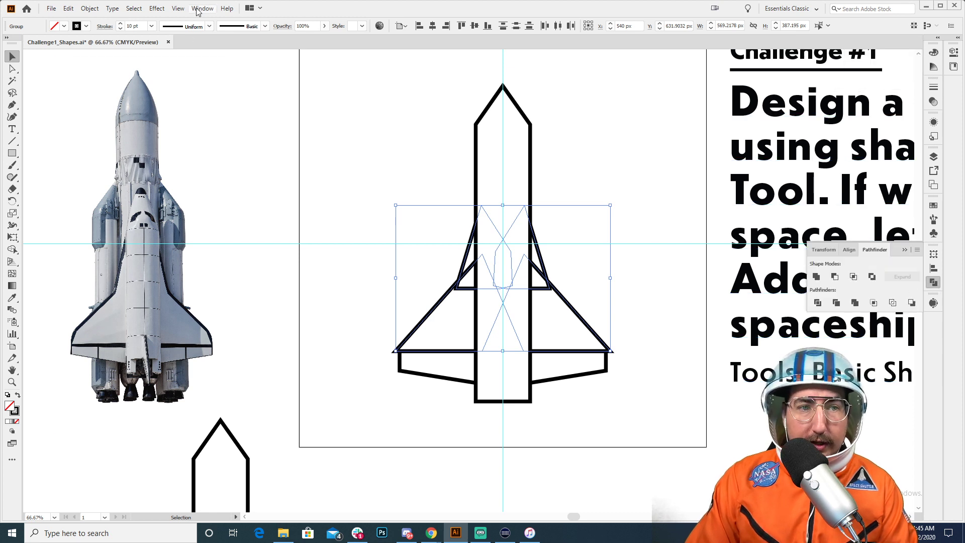
left_click(816, 280)
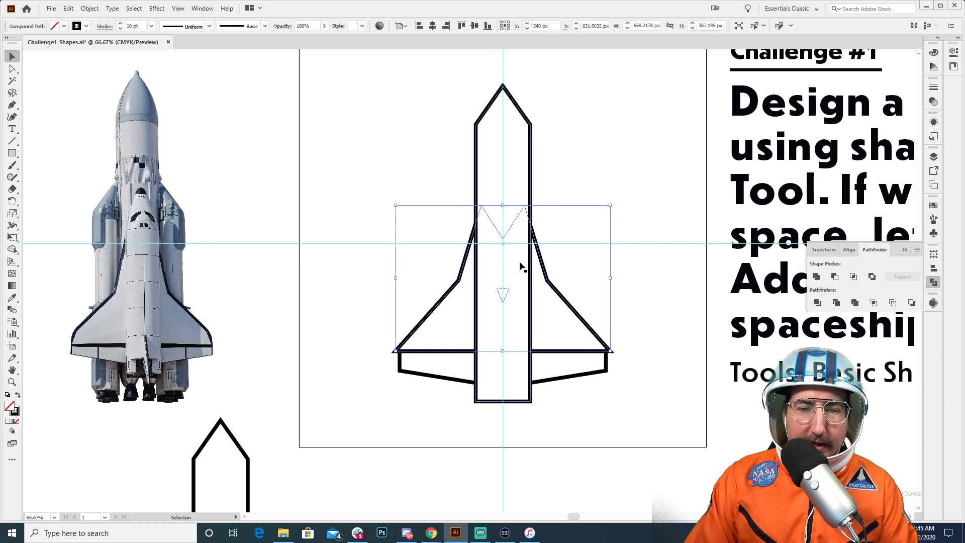
- Try to remove the small leftover triangle inside the united wing shape
key("a")
left_click(509, 292)
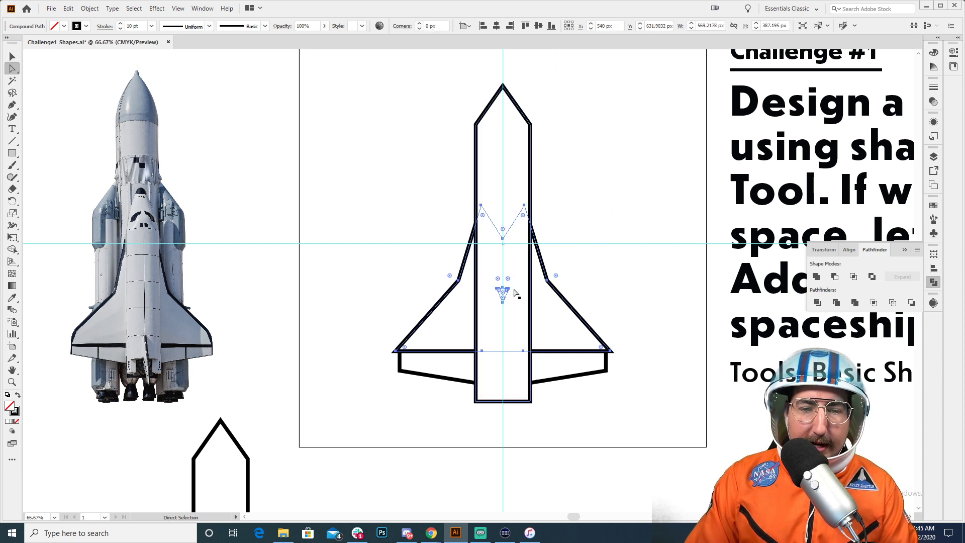
left_click(496, 291)
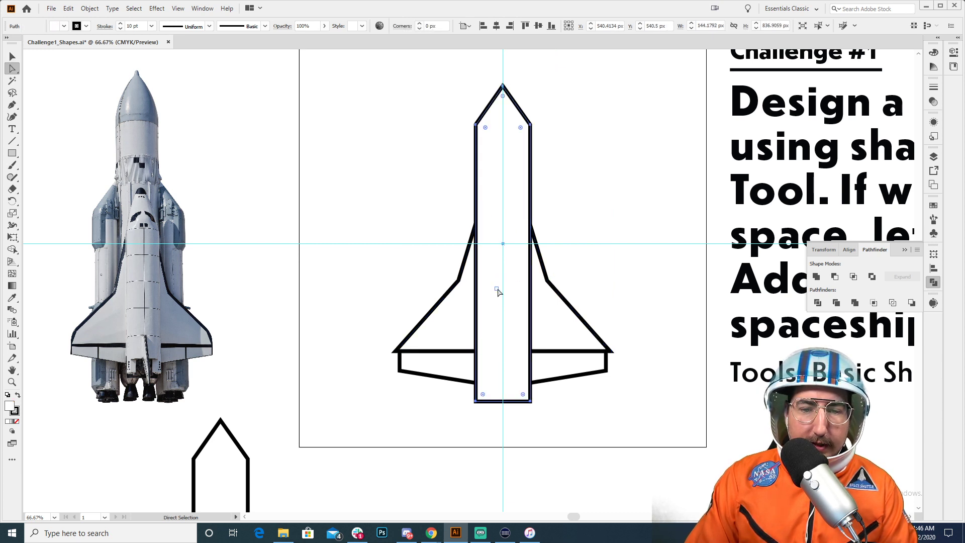
left_click(502, 291)
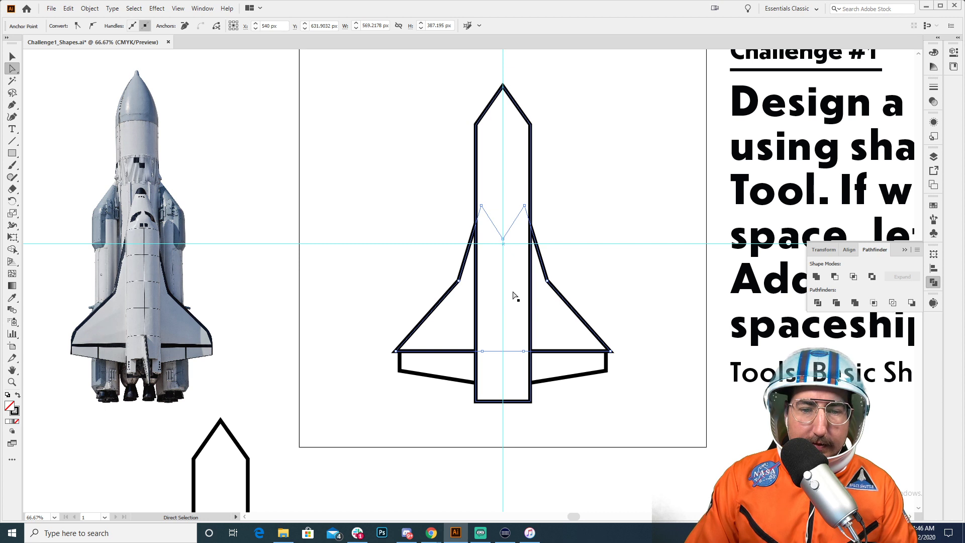
key("v")
left_click(599, 250)
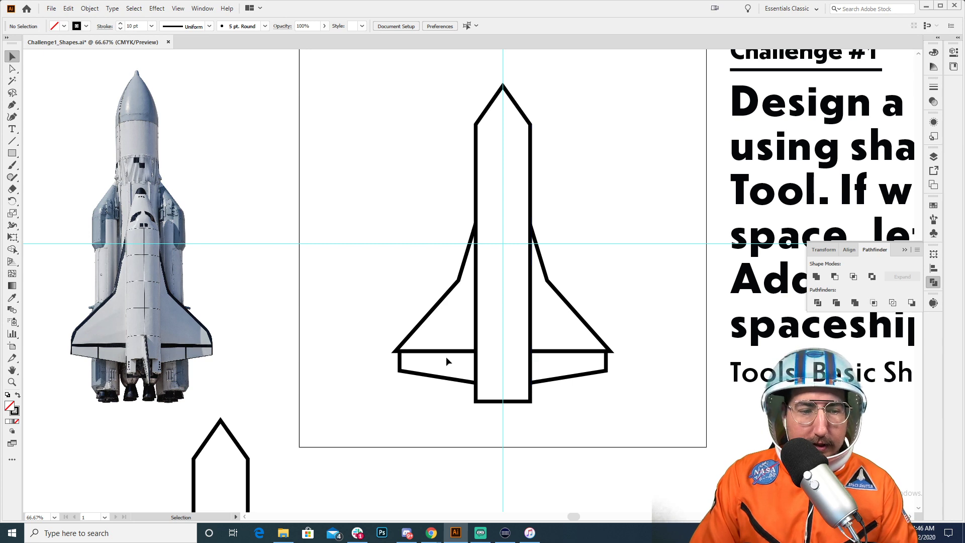
- Shorten the white body by moving its three nose points straight down about 80 px
mouse_move(388, 384)
left_mouse_down()
mouse_move(380, 177)
mouse_move(342, 371)
left_mouse_up()
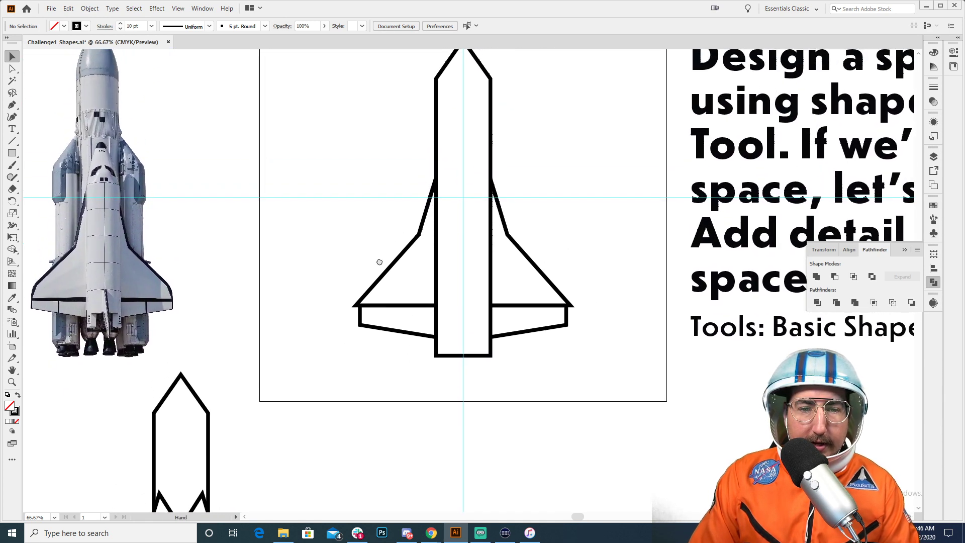
scroll(378, 263, "up", 2)
key("a")
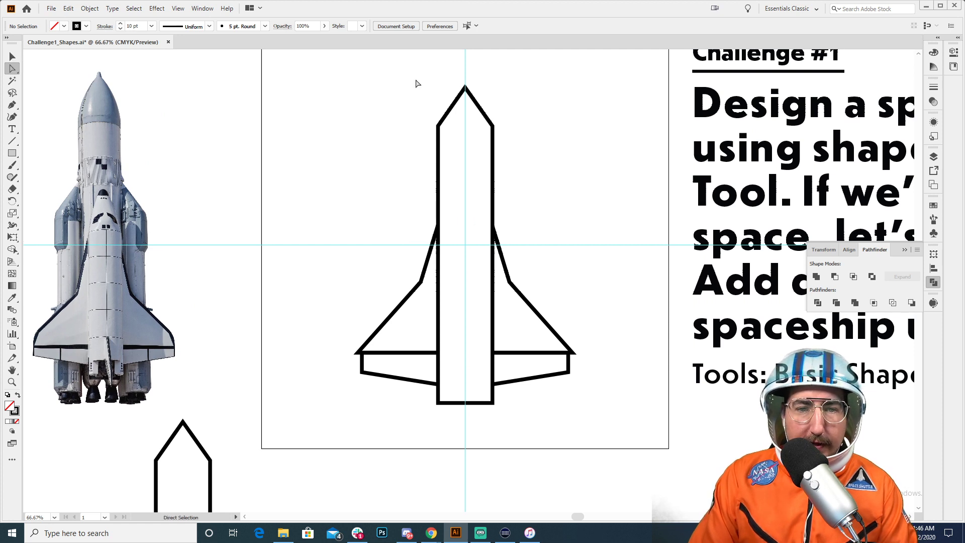
left_click_drag(414, 78, 527, 156)
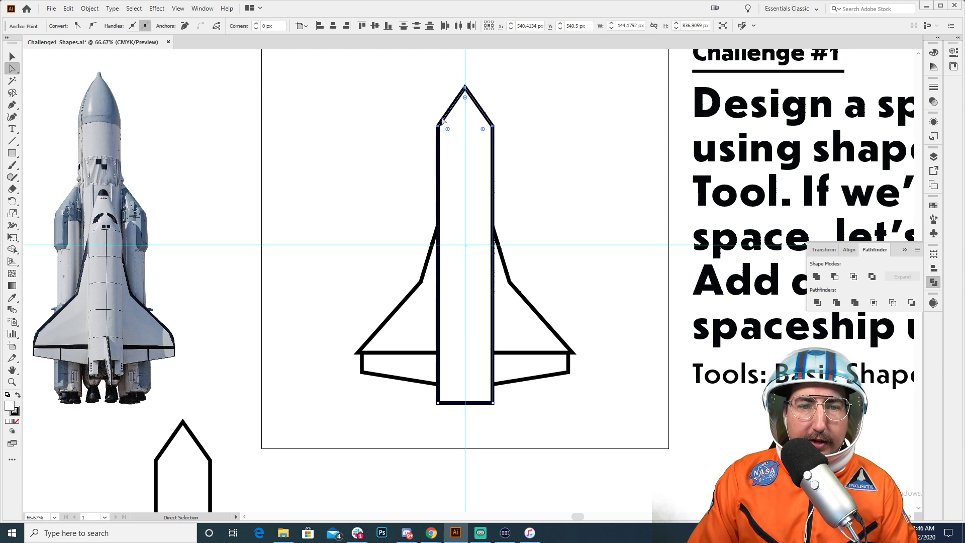
key("shift+Down")
key("shift+Down")
key("shift+Down")
key("shift+Down")
key("shift+Down")
key("shift+Down")
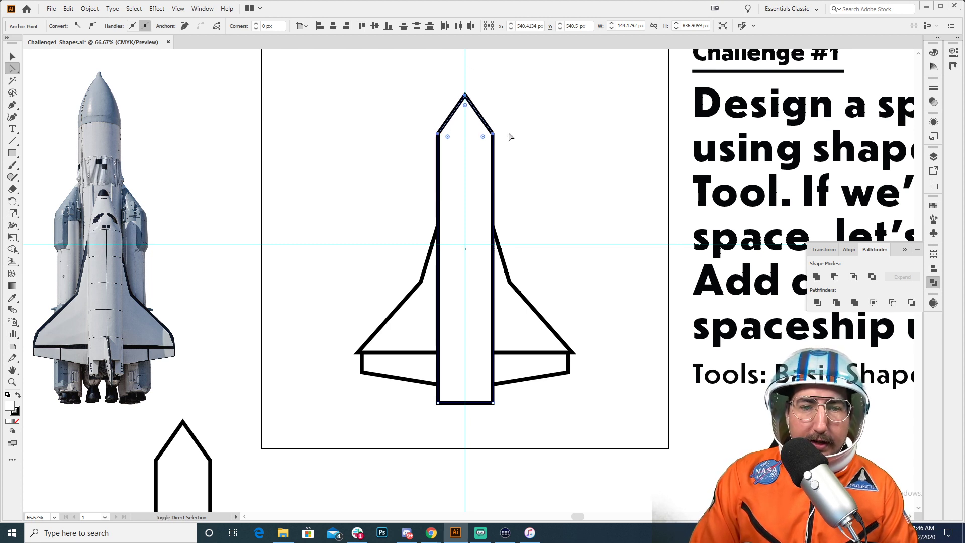
key("v")
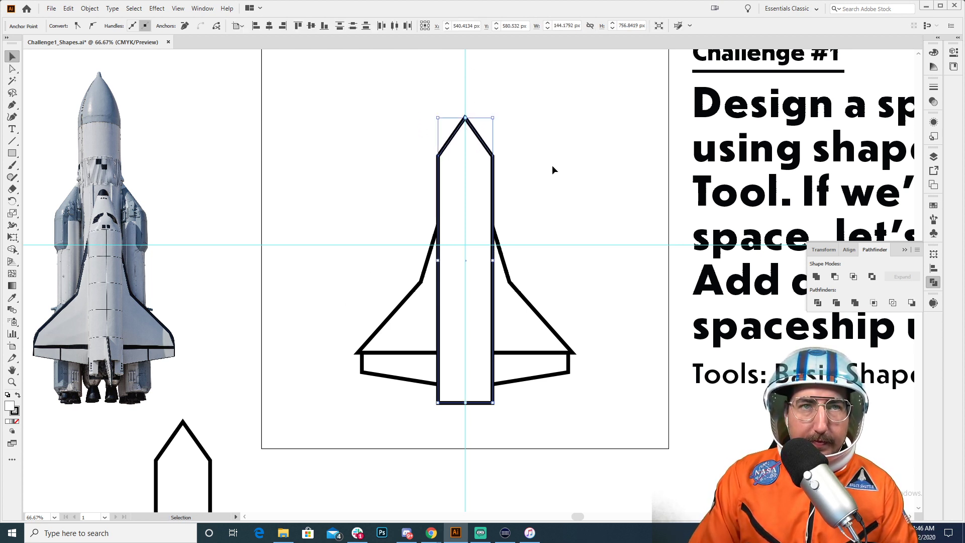
- Enlarge the whole spaceship on the artboard proportionally to about 715 by 951 px
left_click_drag(552, 165, 336, 418)
left_click_drag(575, 114, 601, 122)
left_click_drag(504, 166, 504, 166)
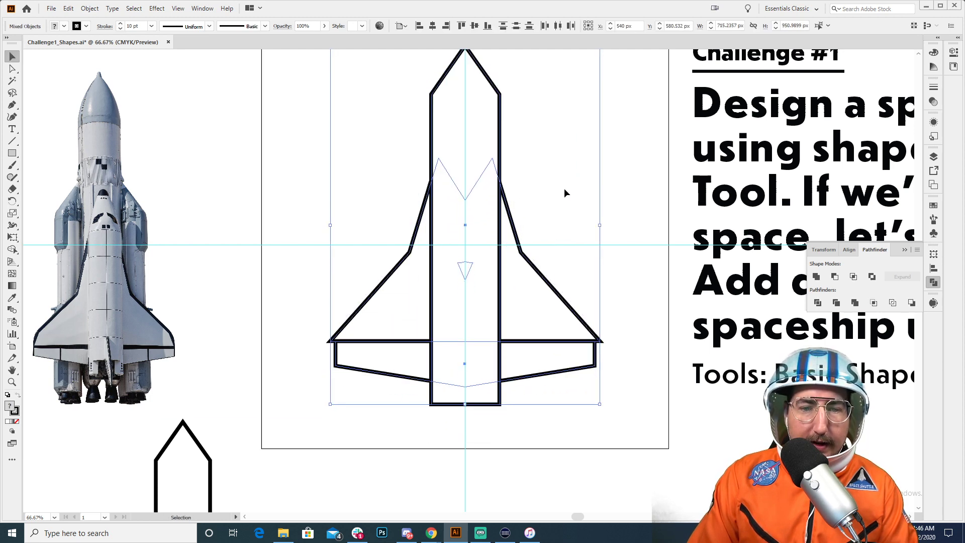
left_click(564, 189)
- Move the whole spaceship down about 40 px on the artboard
key("z")
left_click(482, 284, "alt")
left_click_drag(480, 253, 487, 278)
key("v")
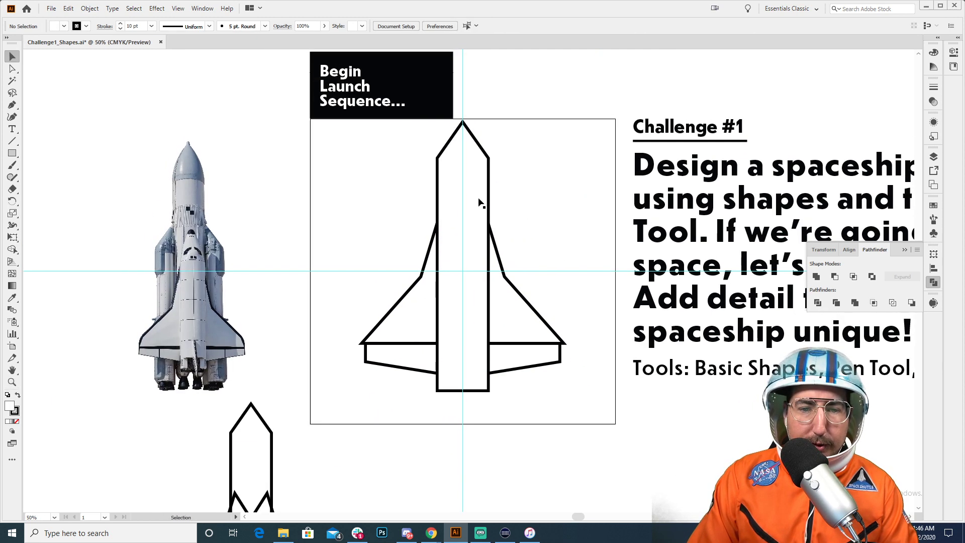
left_click_drag(563, 189, 373, 405)
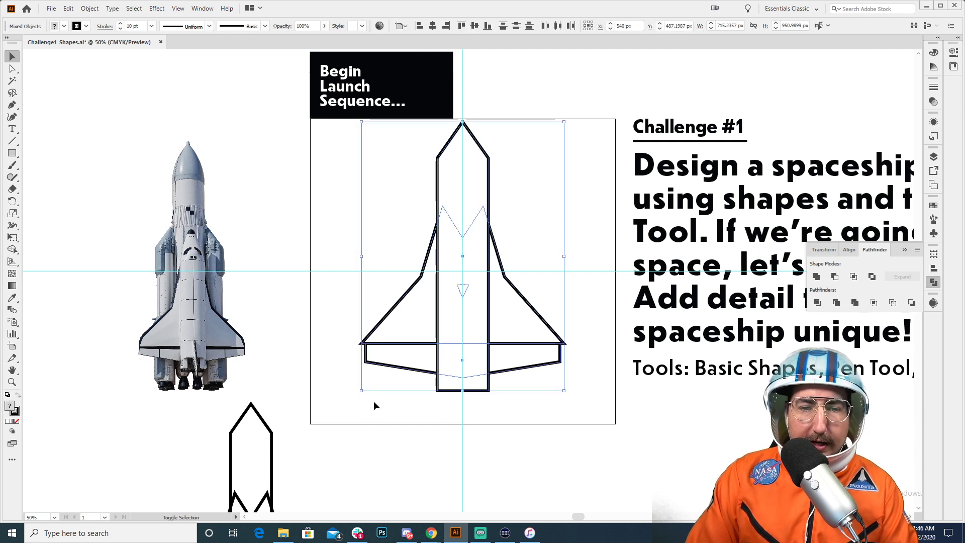
key("shift+Down")
key("shift+Down")
key("shift+Down")
key("shift+Down")
key("shift+Down")
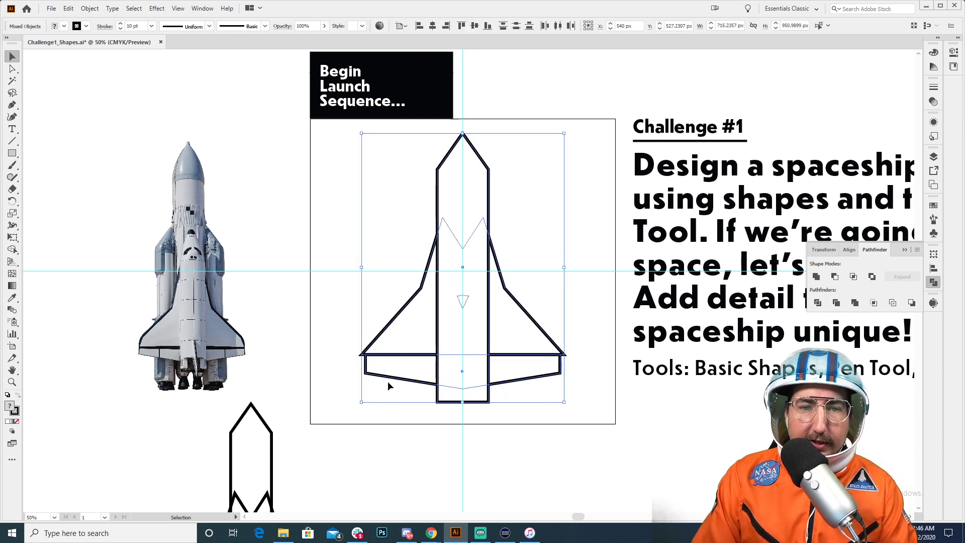
- Set the stroke weight of all the spaceship shapes on the artboard to 20 pt
left_click_drag(530, 160, 390, 415)
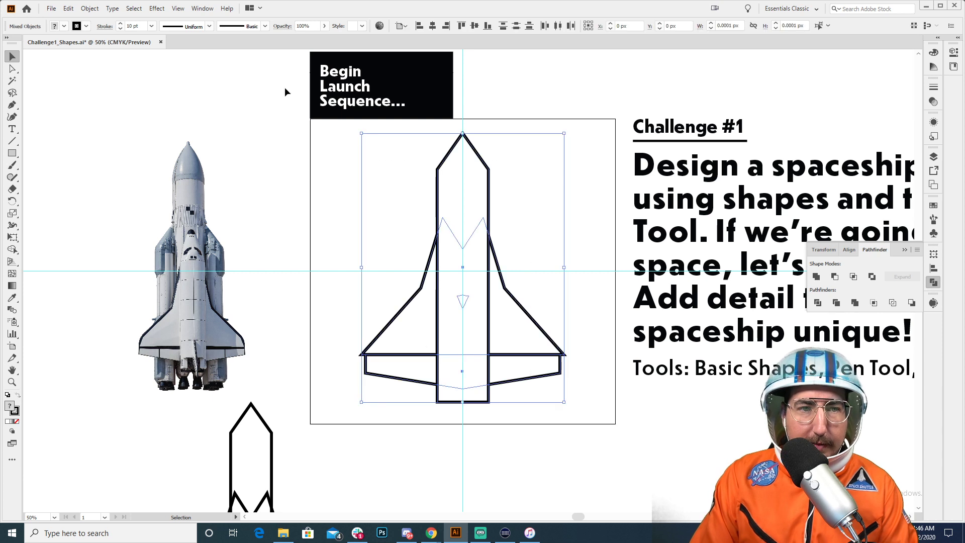
double_click(133, 26)
type("20")
key("Return")
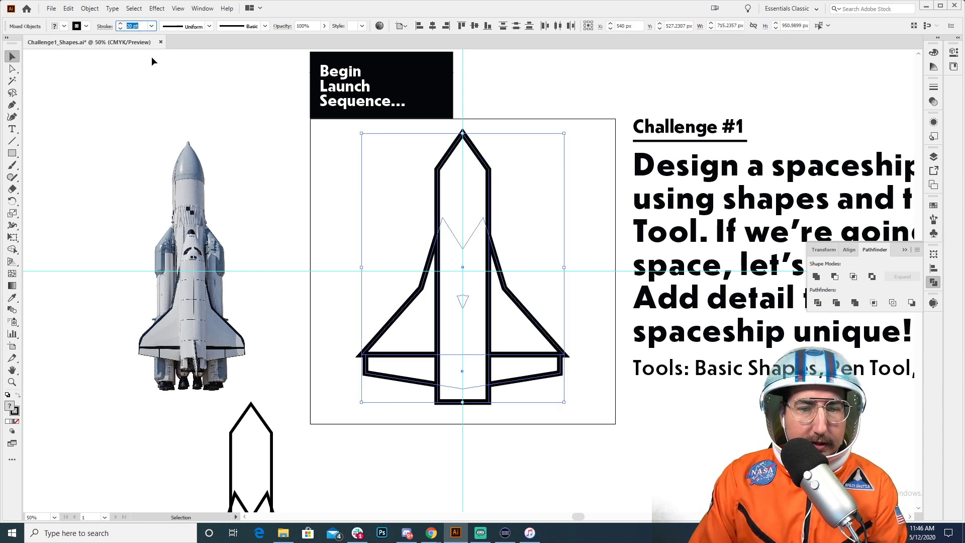
left_click(300, 170)
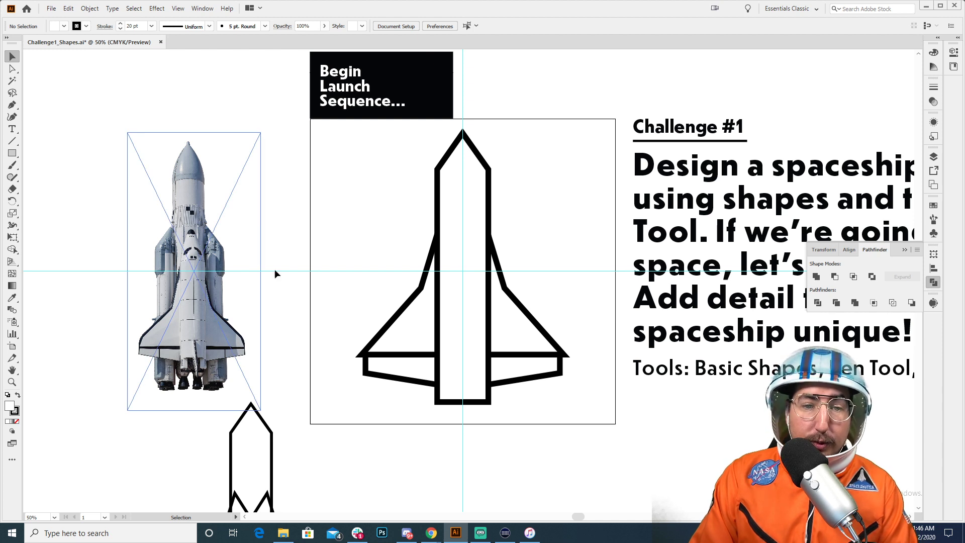
- Round the body's nose tip and both shoulder corners with a radius of about 12.5 px
key("a")
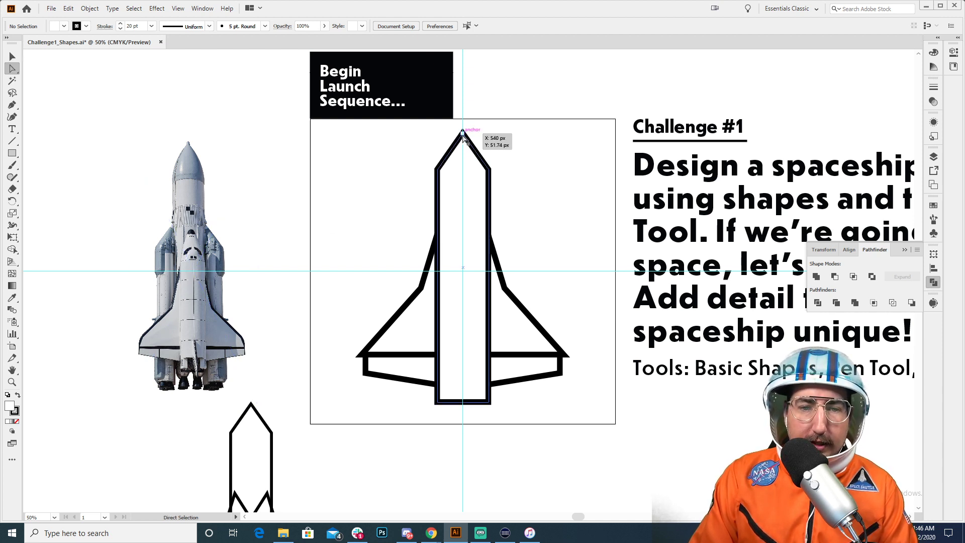
left_click(463, 135)
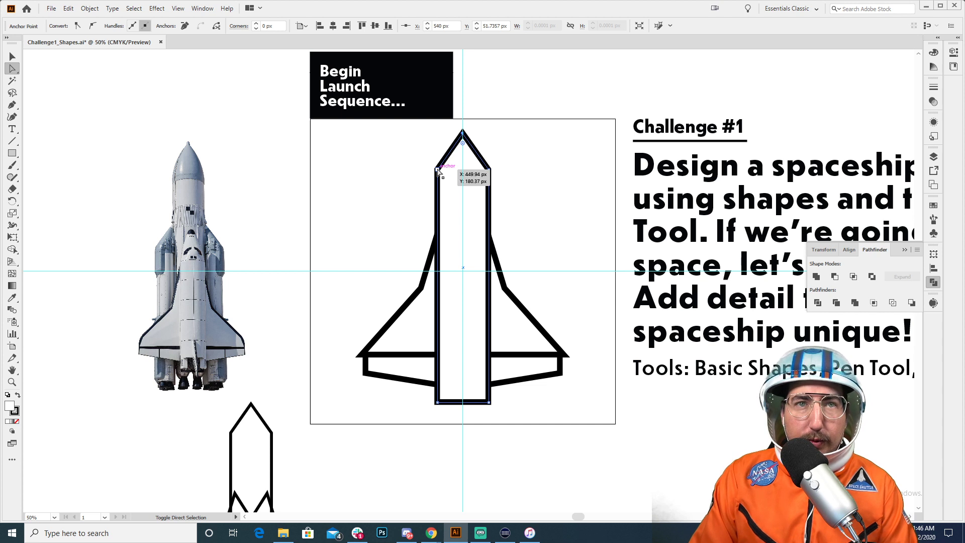
left_click(438, 171)
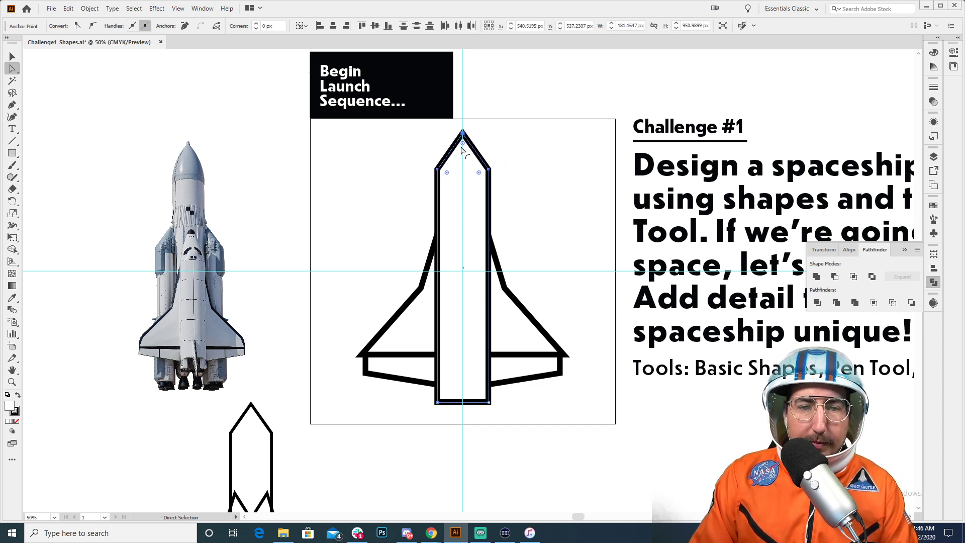
scroll(450, 172, "up", 4)
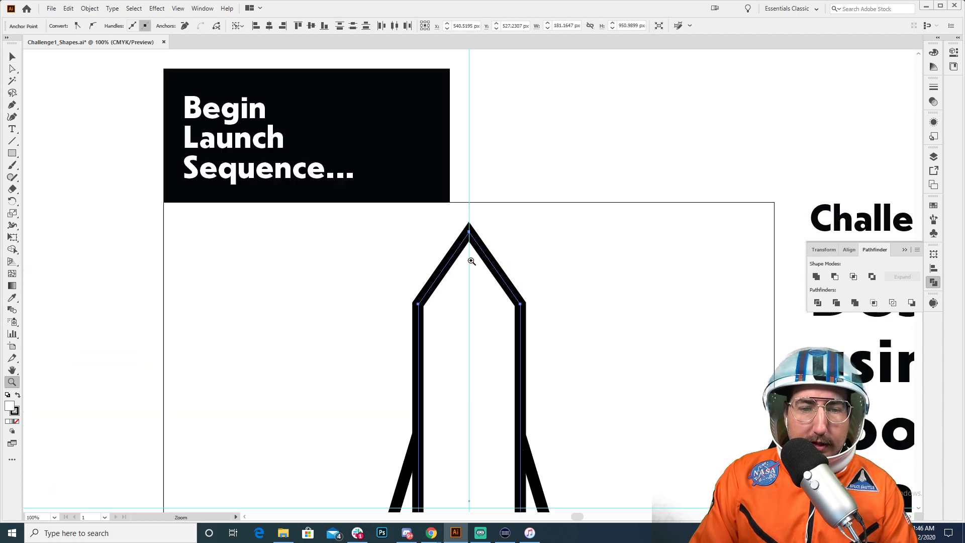
left_click_drag(451, 320, 439, 209)
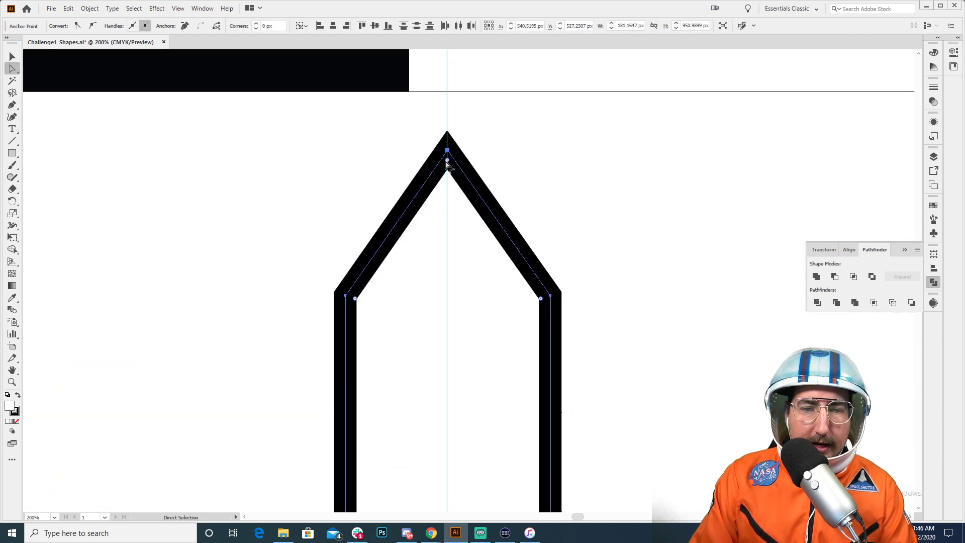
left_click_drag(447, 161, 447, 174)
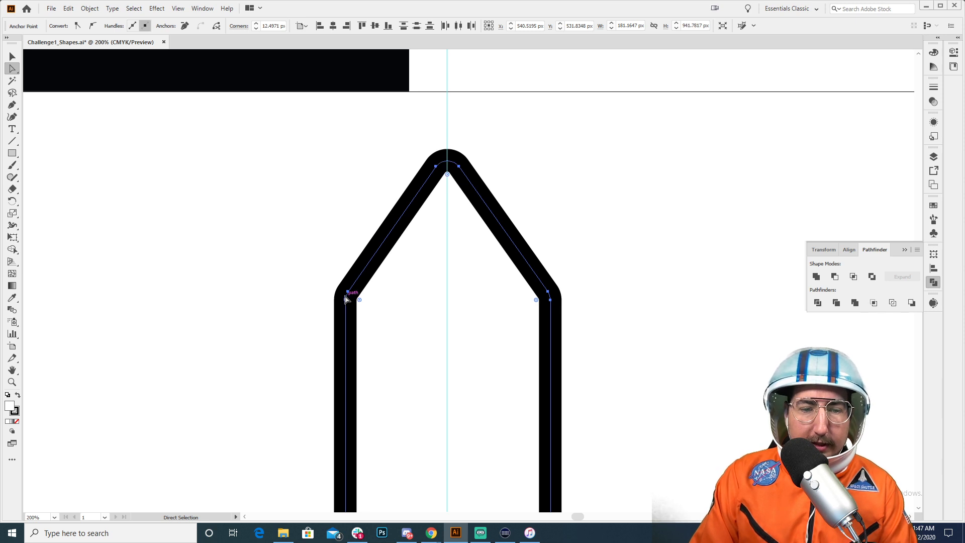
- Round only the body's two shoulder corners further into wider, softer curves
left_click(550, 298)
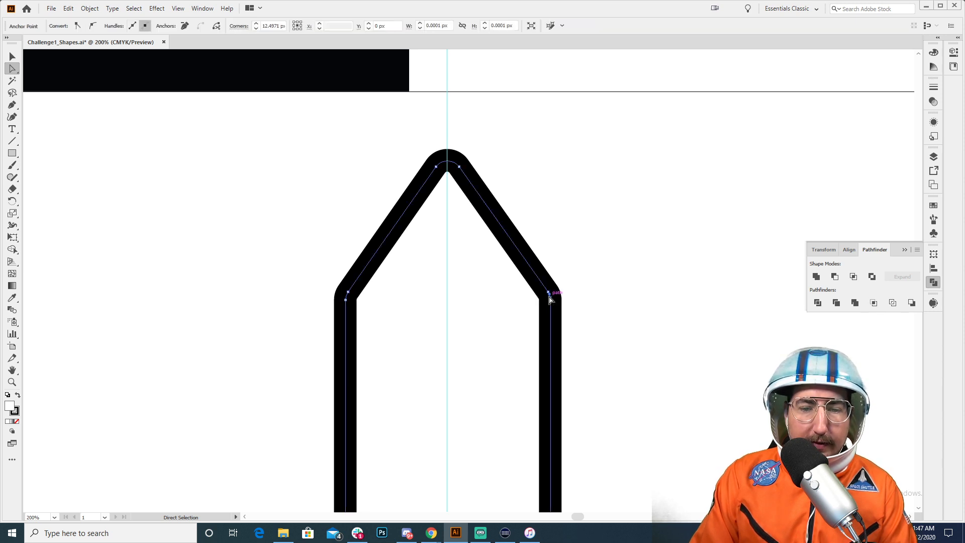
left_click(348, 301, "shift")
left_click_drag(357, 308, 420, 320)
key("v")
left_click(620, 221)
key("z")
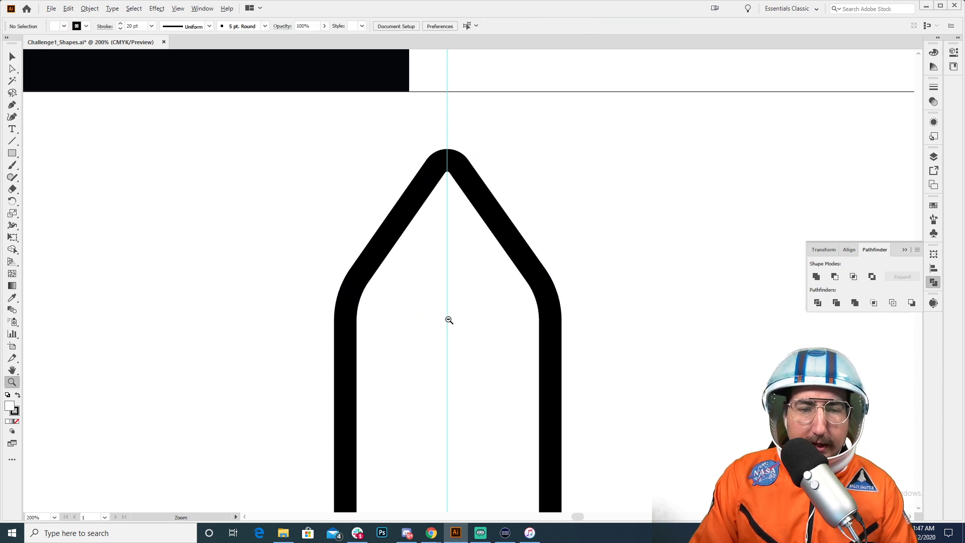
left_click(473, 308, "alt")
left_click(474, 308, "alt")
key("a")
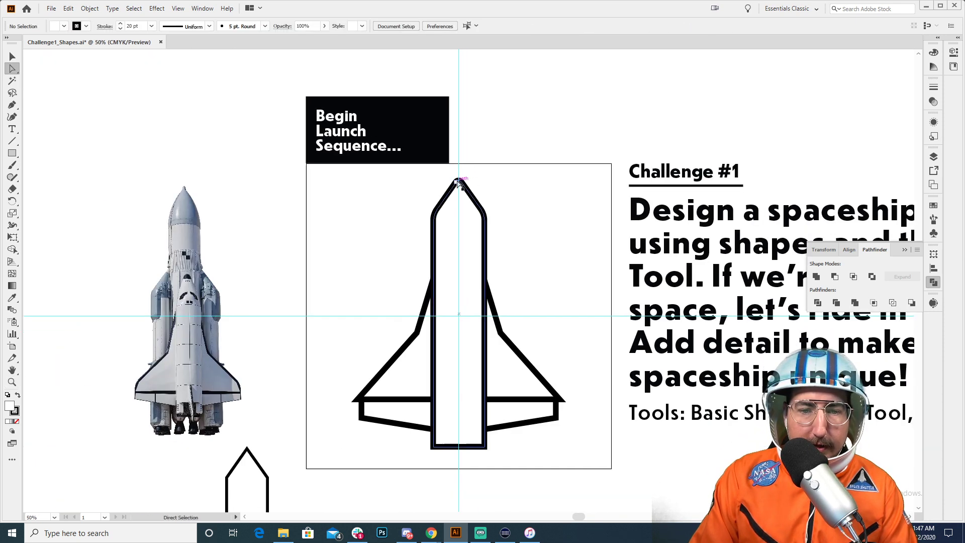
- Round the nose tip of the spaceship's body further, with a radius of about 30 px
left_click(458, 181)
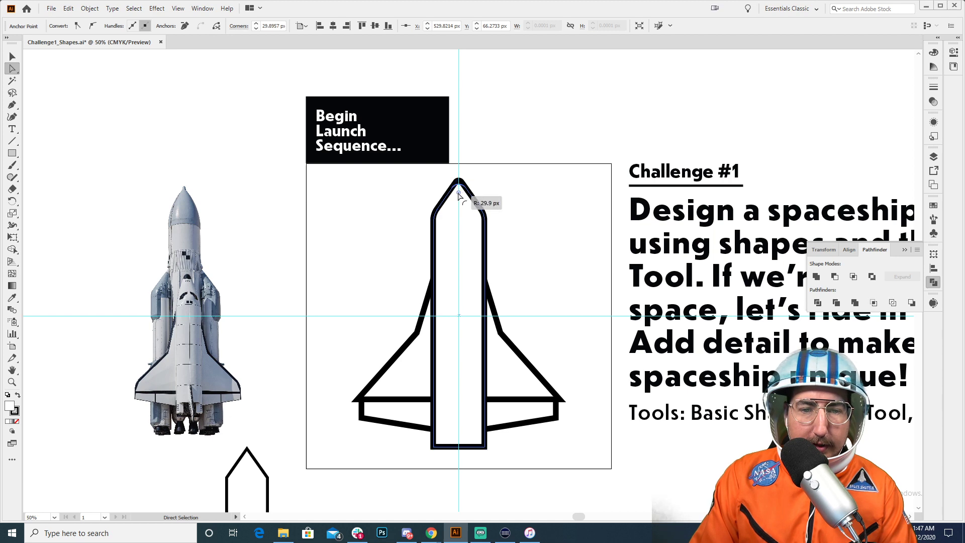
left_click(541, 194)
left_click_drag(532, 267, 484, 181)
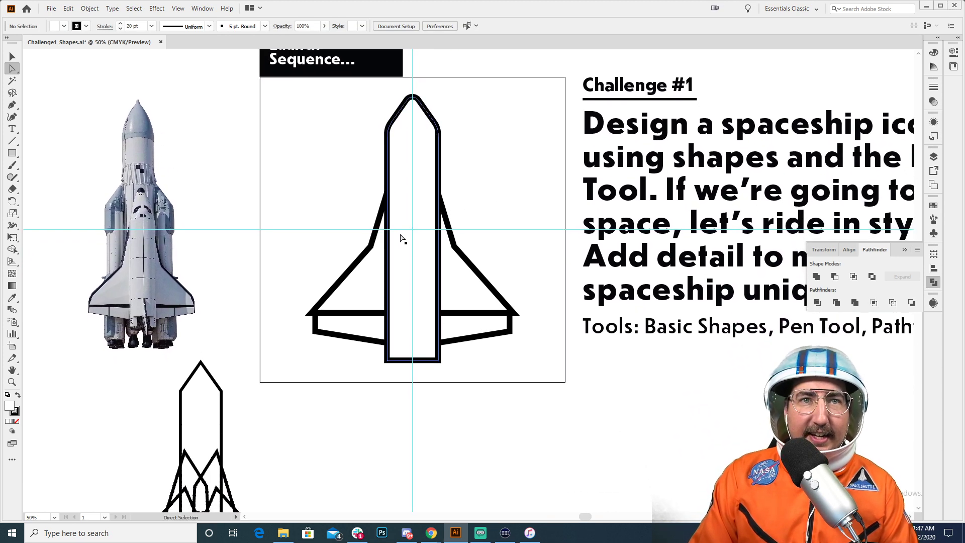
- Try rounding the bend on both wings' outer edges with a radius of about 394 px, and undo it
key("v")
left_click(376, 251)
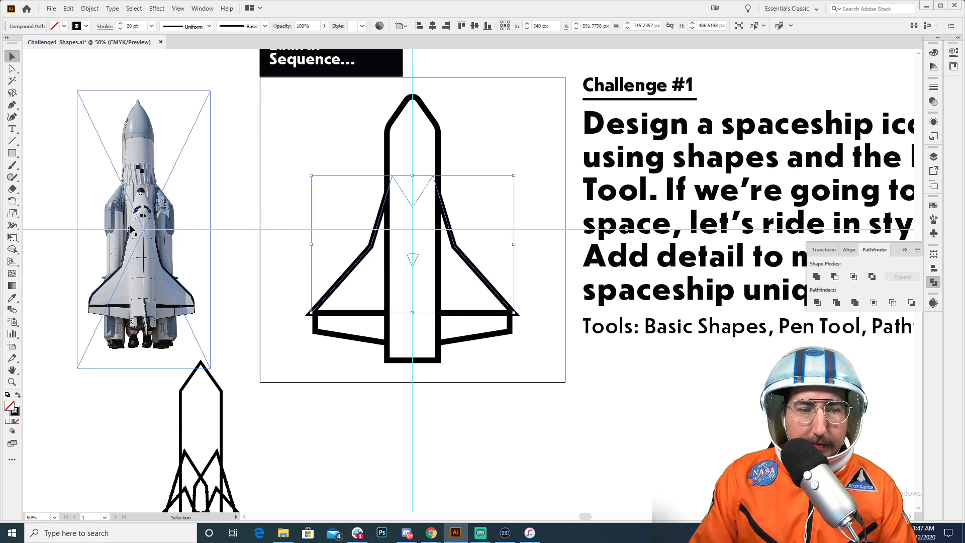
left_click(371, 246, "ctrl")
left_click(453, 246, "shift")
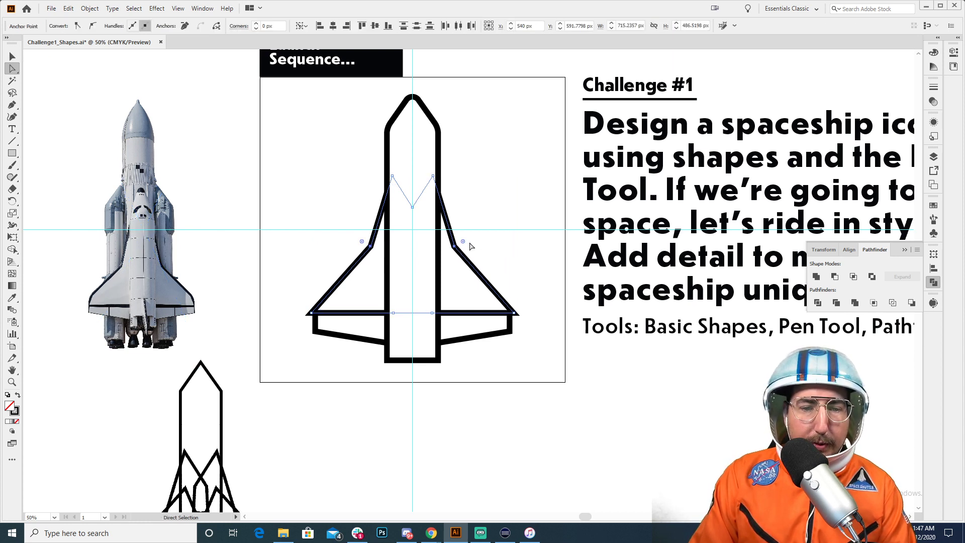
left_click_drag(463, 244, 558, 201)
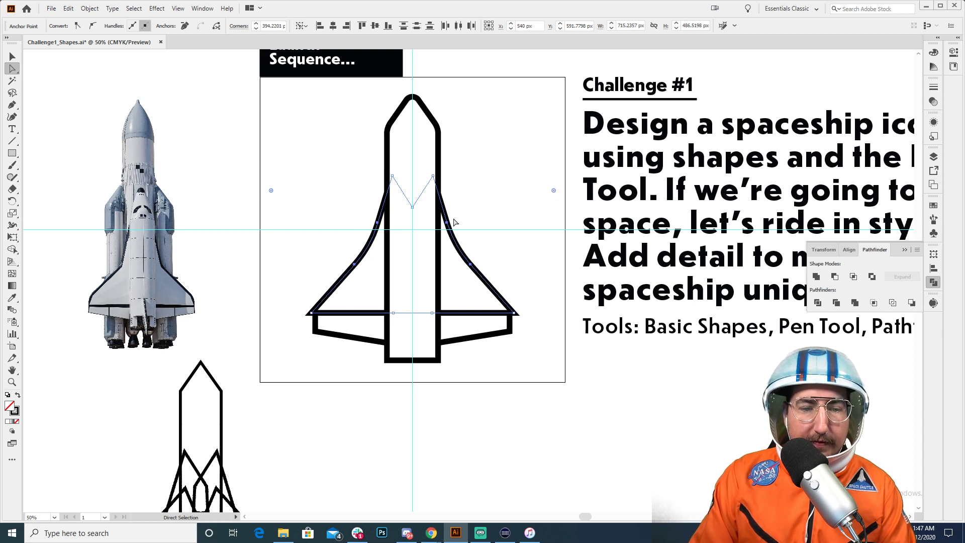
key("ctrl+z")
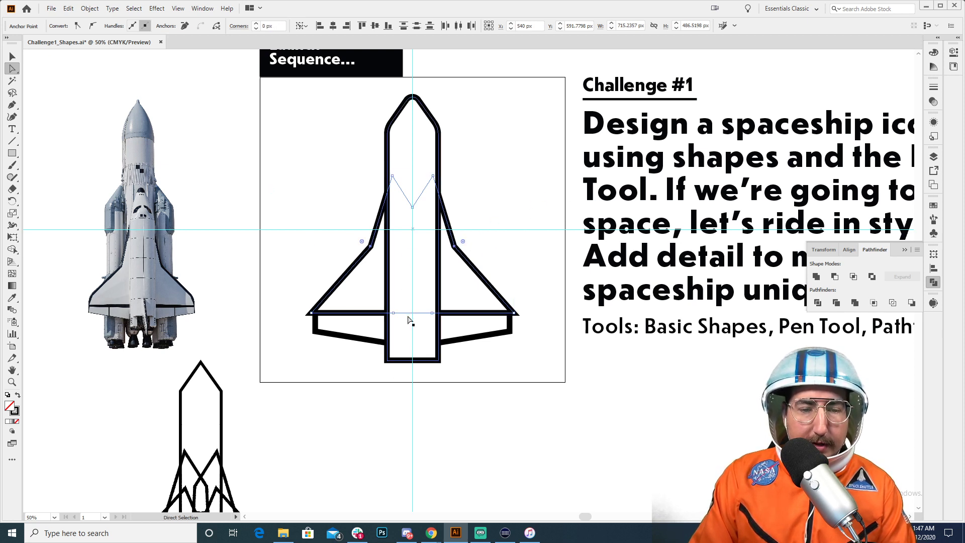
- Move the outer corner points of the wings and the flaps beneath them 40 px inward on each side
left_click_drag(273, 279, 350, 353)
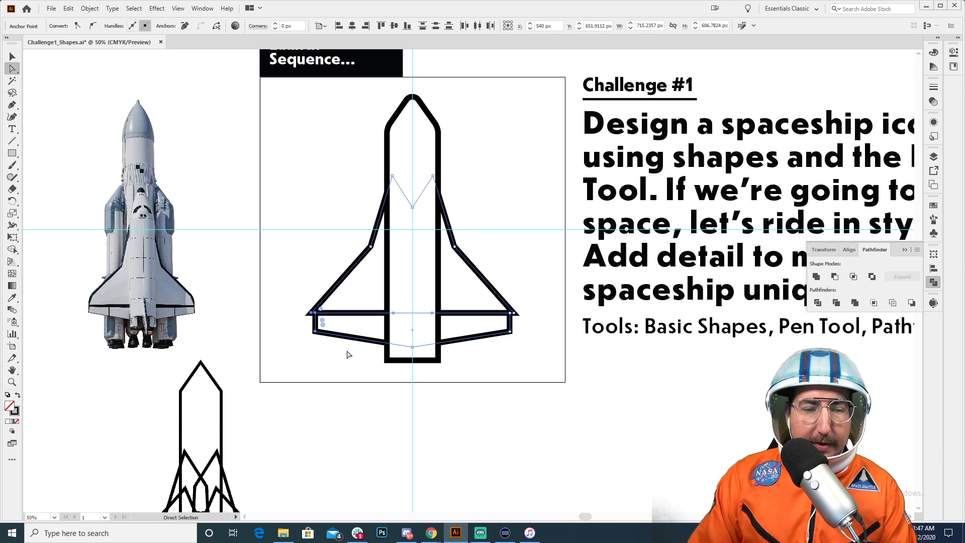
key("shift+Right")
key("shift+Right")
key("shift+Right")
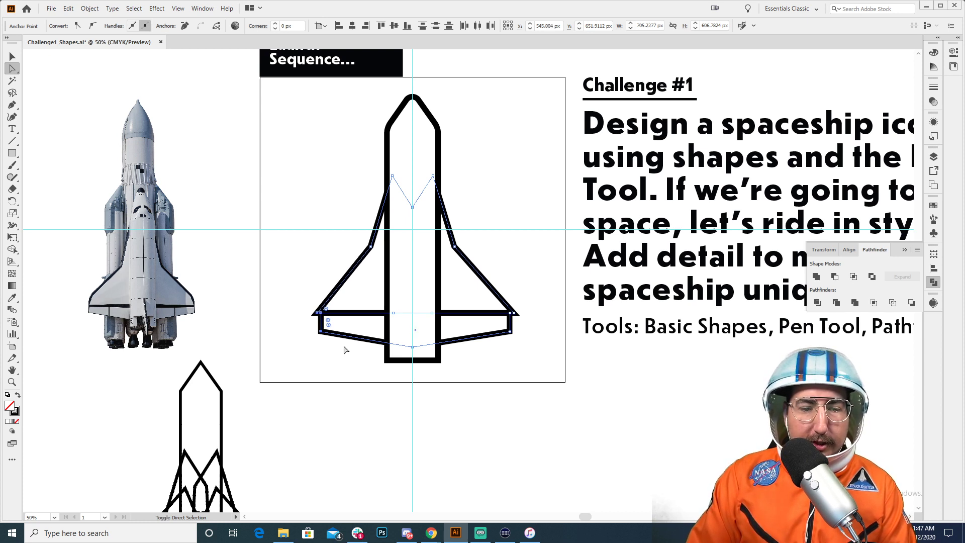
key("shift+Right")
left_click_drag(552, 274, 505, 334)
key("shift+Left")
key("shift+Left")
key("shift+Left")
key("shift+Left")
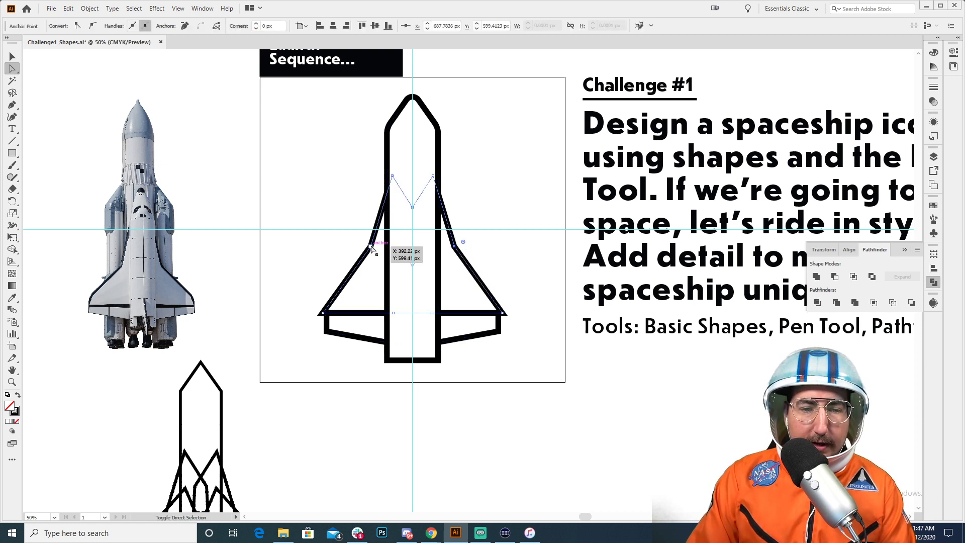
- Round the bend on both wings' outer edges with a radius of about 240 px
left_click(455, 246)
left_click_drag(463, 245, 497, 218)
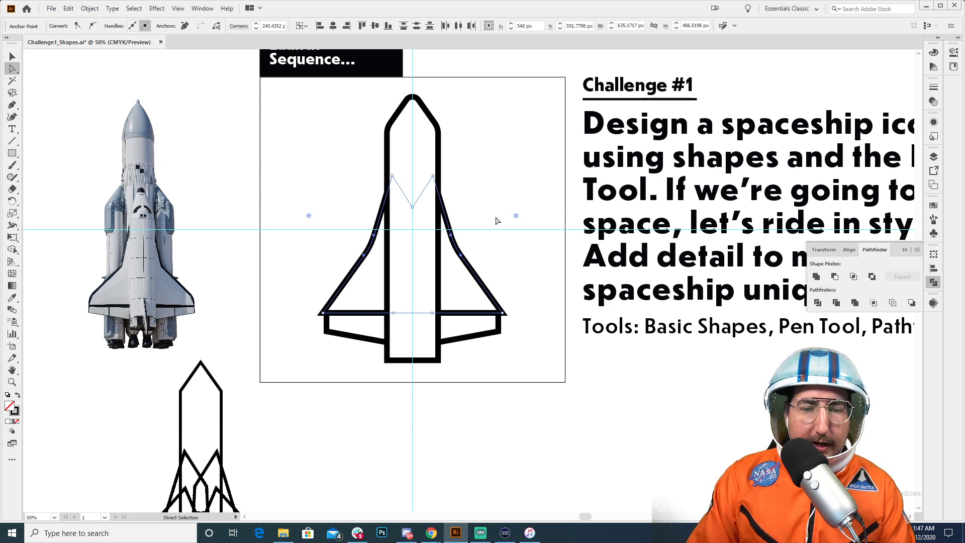
key("v")
left_click(497, 218)
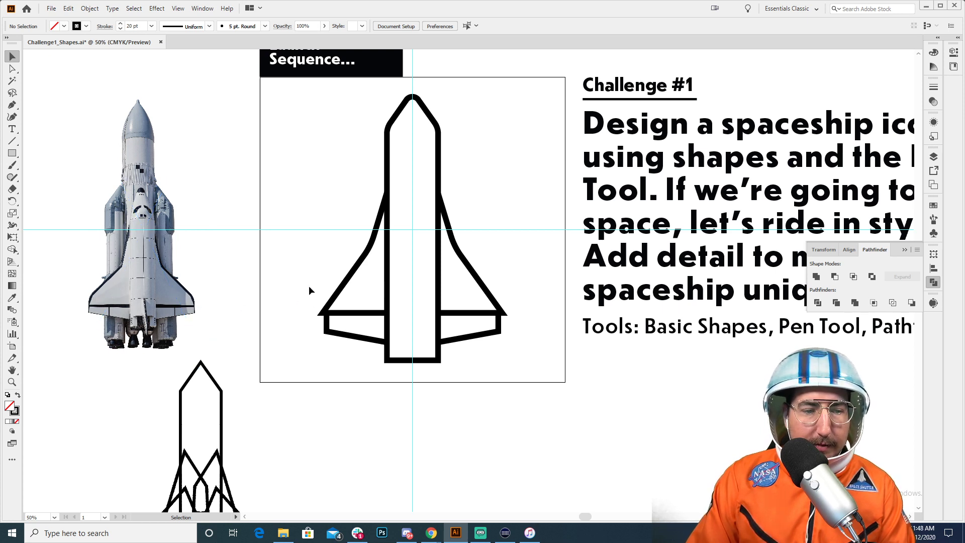
- Try uniting the wing shape with the flap shape beneath it, and undo the union
left_click_drag(345, 319, 360, 349)
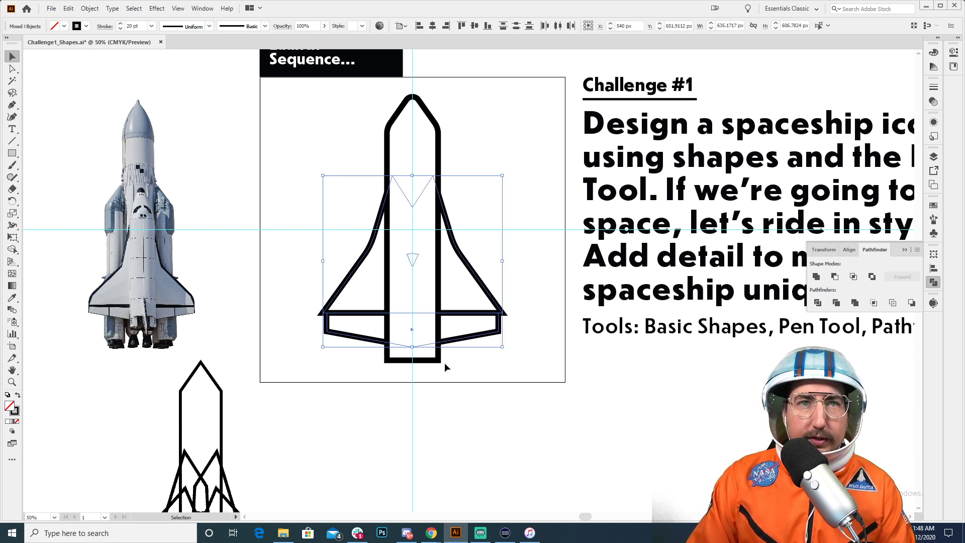
left_click(816, 277)
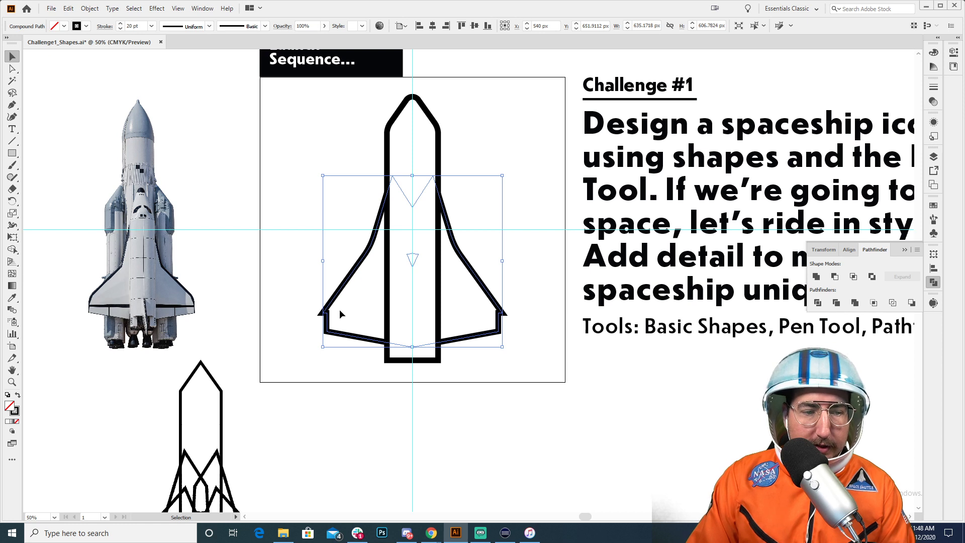
key("ctrl+z")
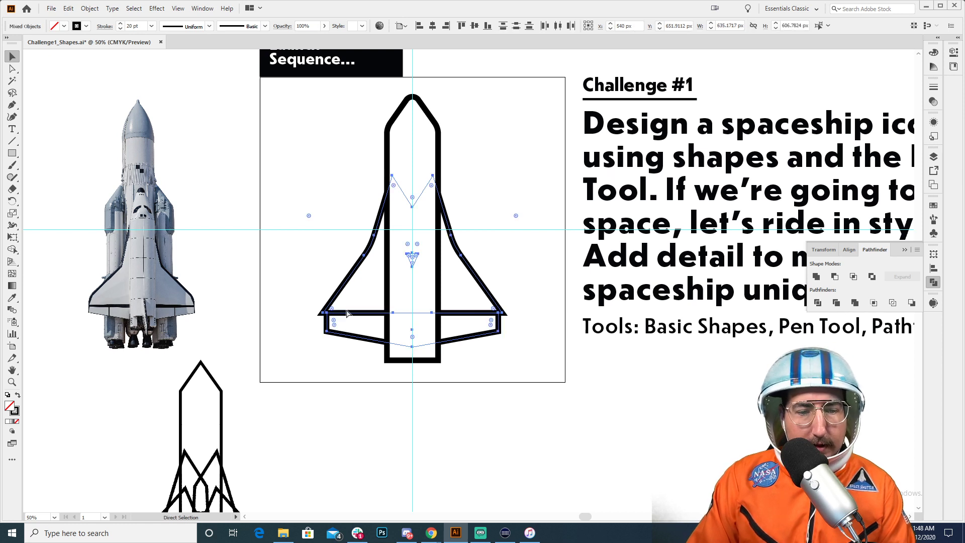
- Round the lower outer tips of both wings into small soft corners
key("a")
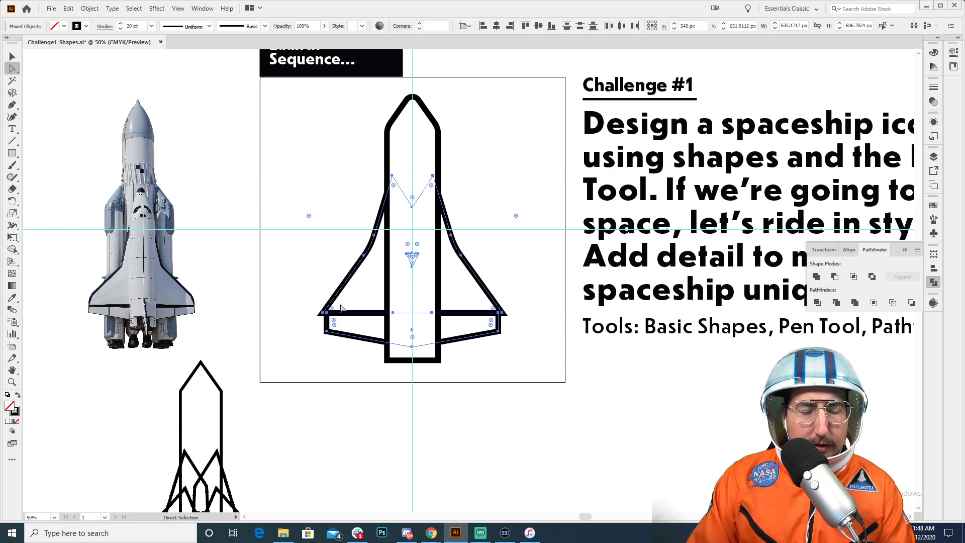
left_click(365, 286)
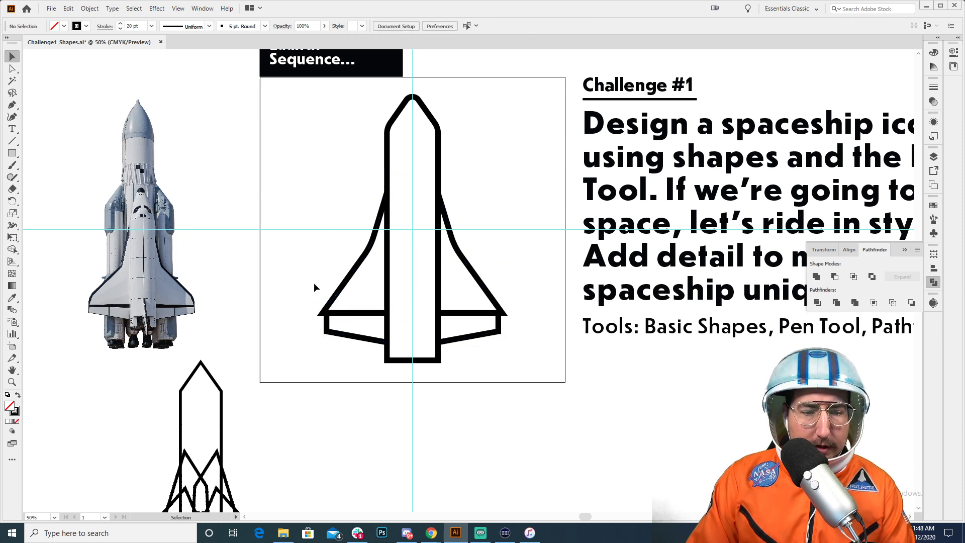
left_click_drag(322, 312, 325, 313)
mouse_move(504, 312)
left_mouse_down()
mouse_move(476, 303)
mouse_move(498, 312)
left_mouse_up()
key("v")
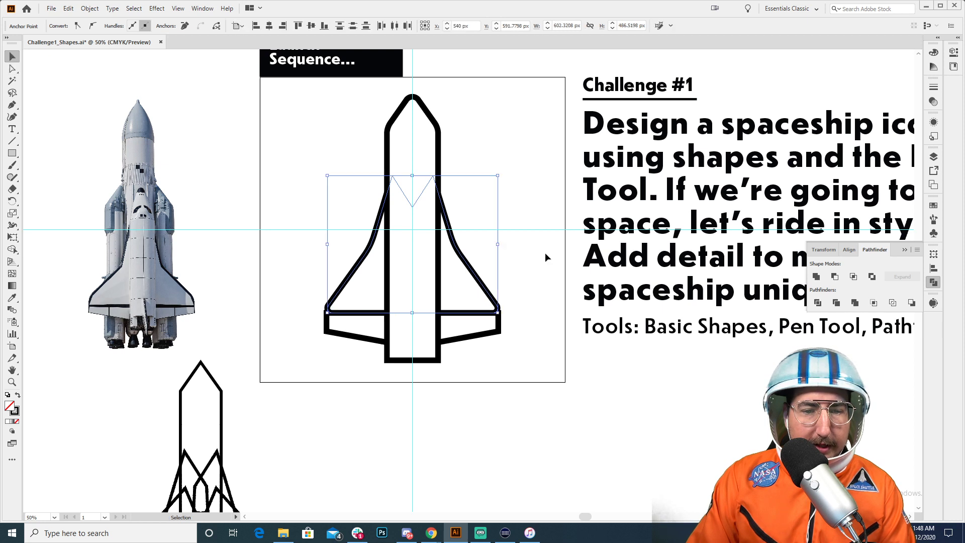
left_click(544, 252)
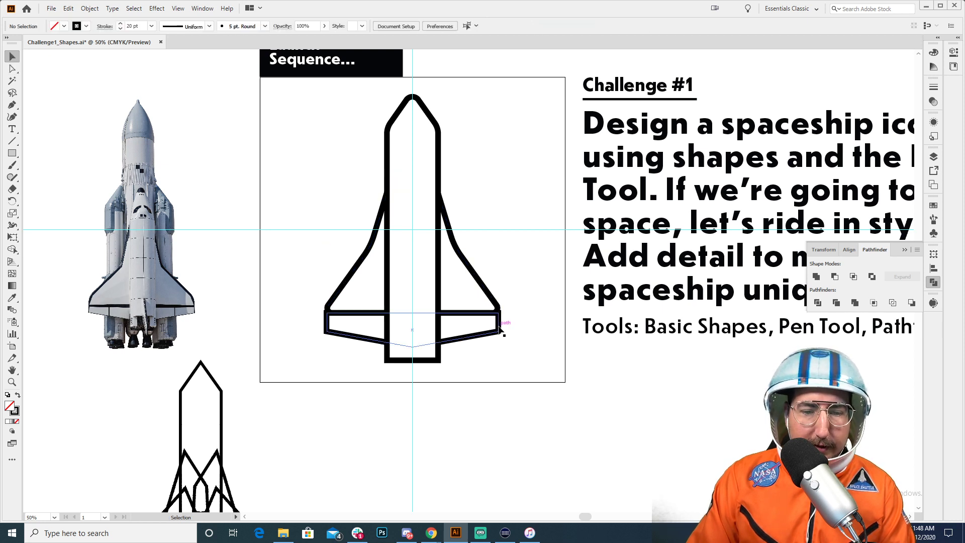
- Narrow the flap shape beneath the wings equally on both sides so it sits inside the wing tips
left_click_drag(500, 330, 481, 332)
left_click(510, 336)
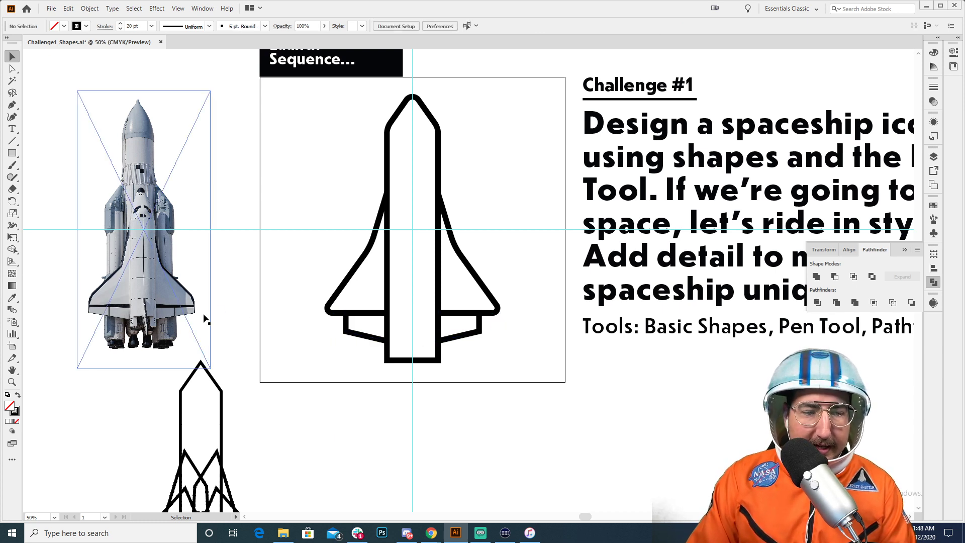
- Draw a vertical divider line about 81 px long across the left flap with the Pen tool
key("z")
left_click(457, 318)
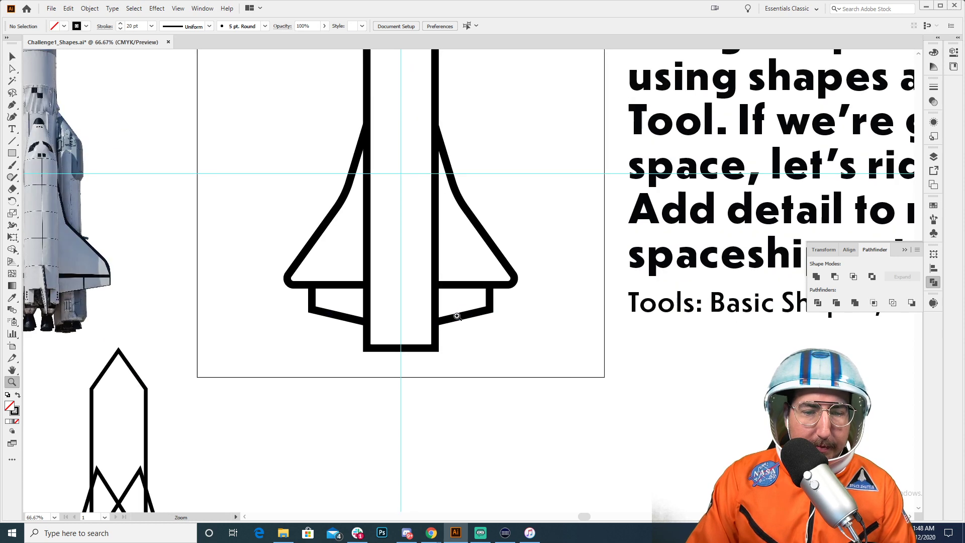
left_click(393, 309)
key("p")
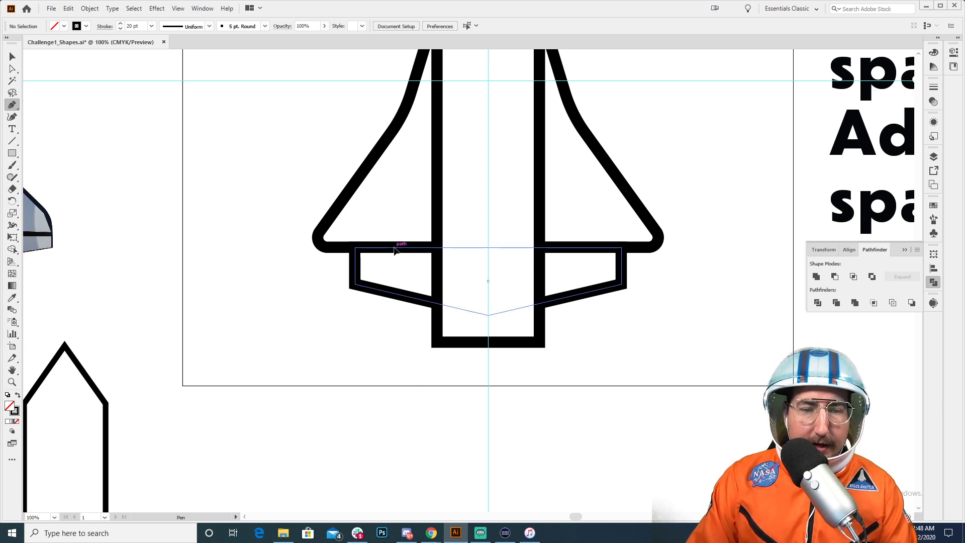
left_click(393, 247)
left_click(394, 293)
key("ctrl")
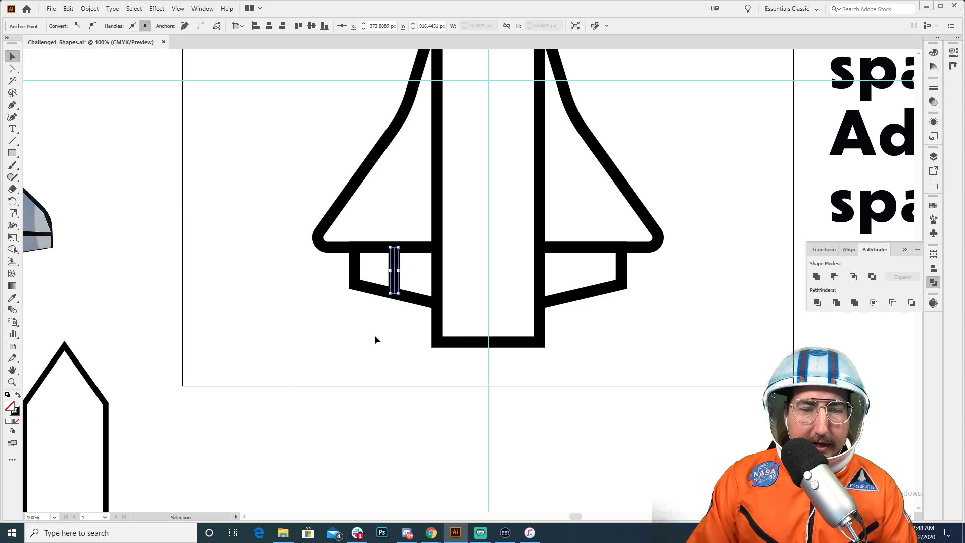
left_click(374, 340)
- Duplicate the left flap's divider line straight across to the matching place on the right flap
left_click_drag(393, 274, 579, 279)
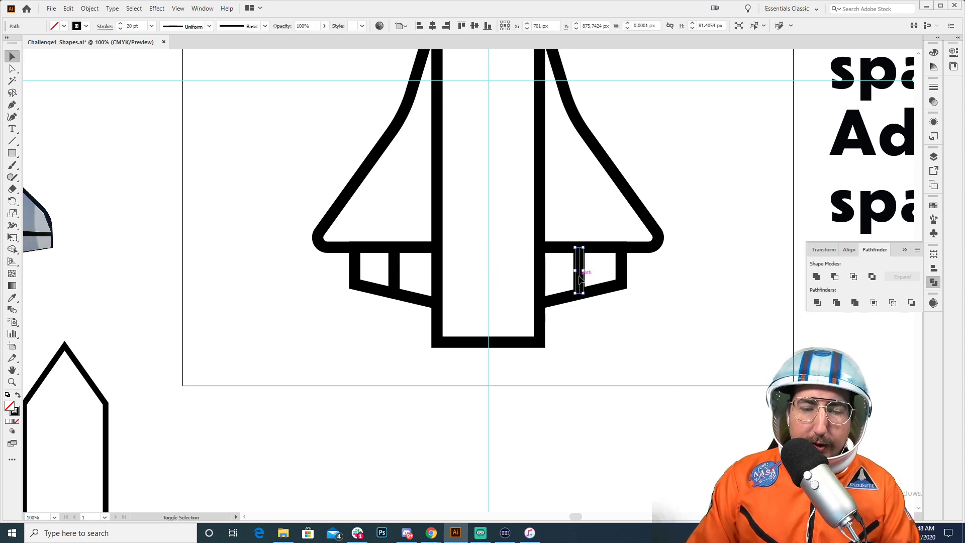
left_click(553, 330)
key("ctrl+minus")
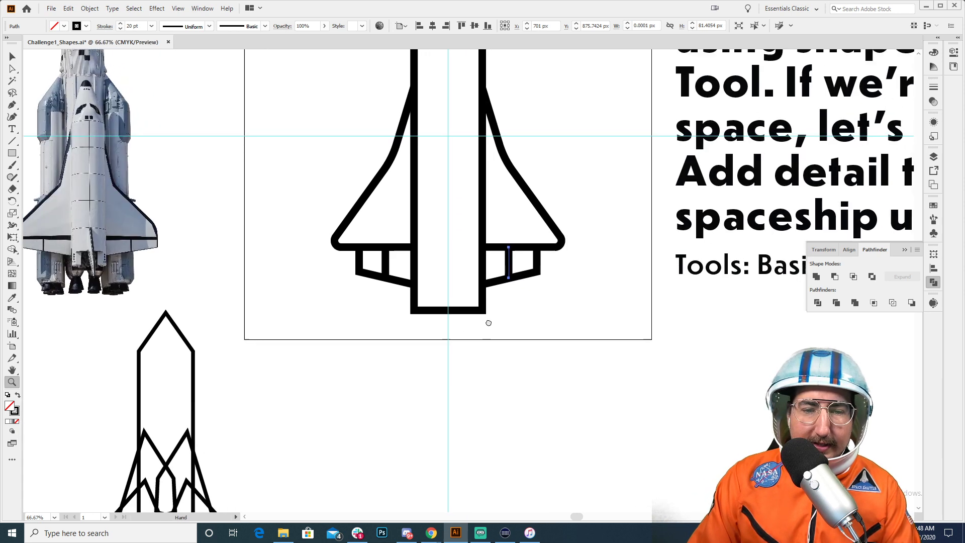
left_click_drag(554, 319, 534, 398)
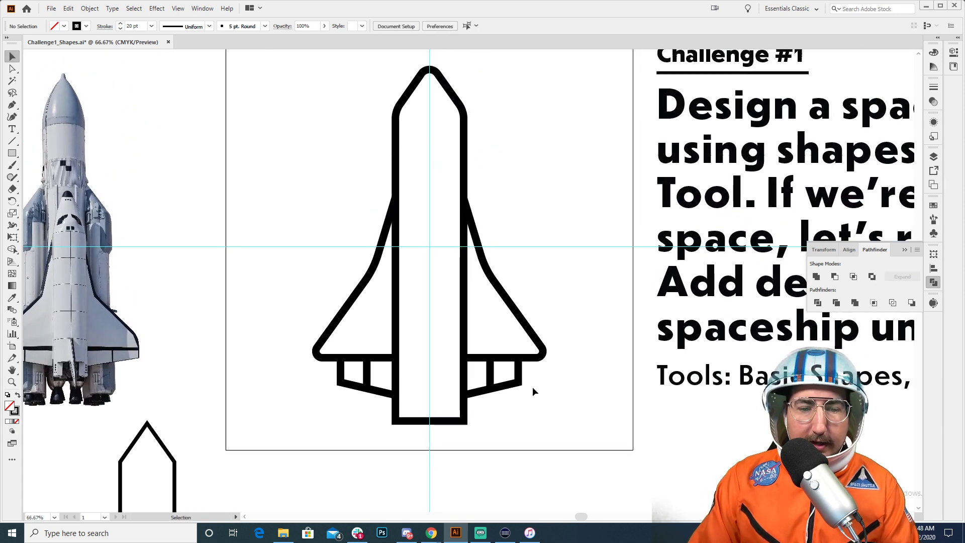
- Nudge the left flap's divider line about 4 px toward the body
left_click(368, 372)
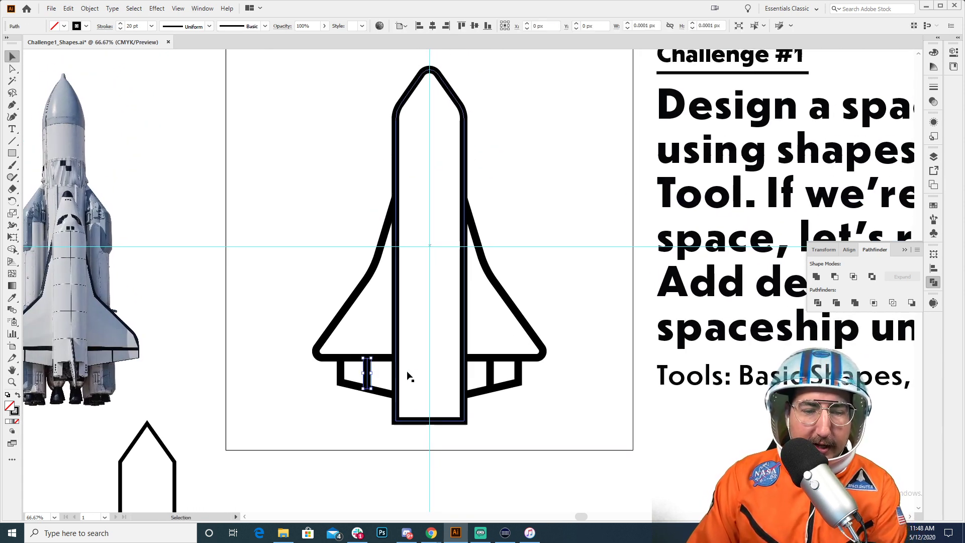
key("Right")
key("Right")
key("Right")
left_click_drag(493, 378, 490, 379)
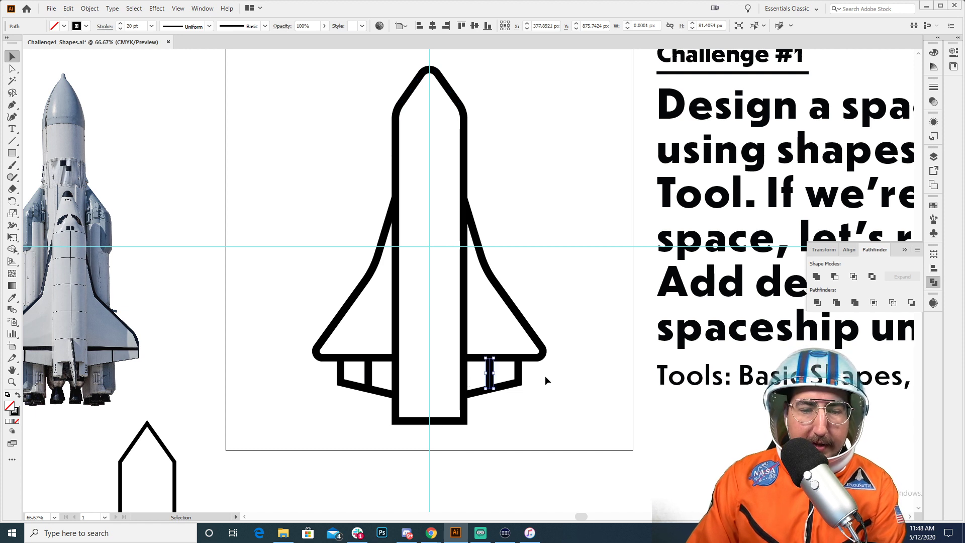
left_click(578, 371)
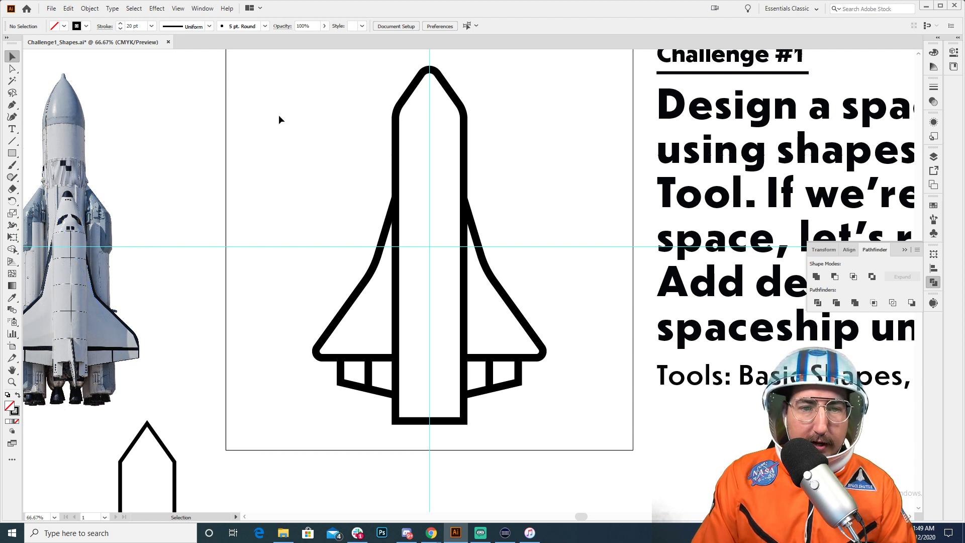
- Examine the engine nozzles at the rear of the shuttle in the reference photo up close
mouse_move(281, 108)
left_mouse_down()
mouse_move(464, 379)
mouse_move(550, 427)
left_mouse_up()
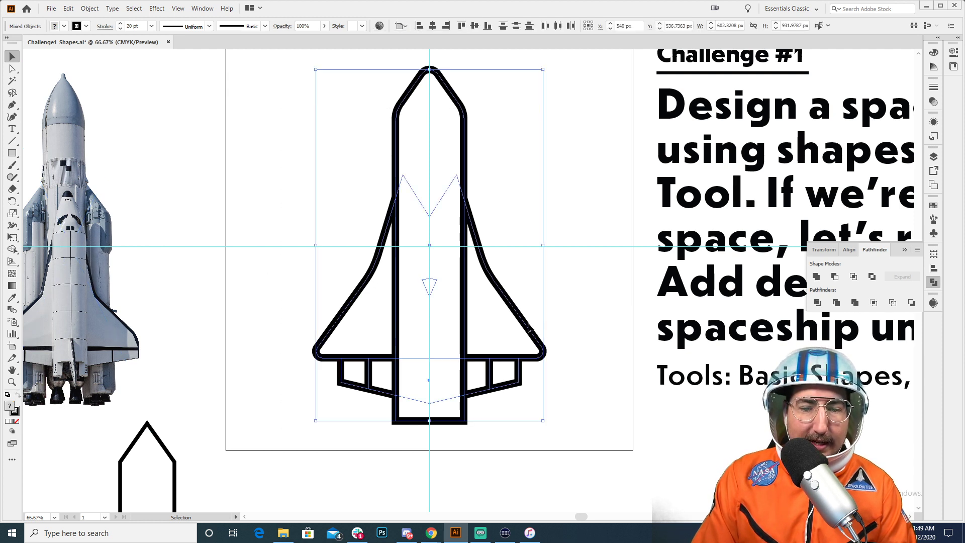
left_click_drag(555, 169, 333, 404)
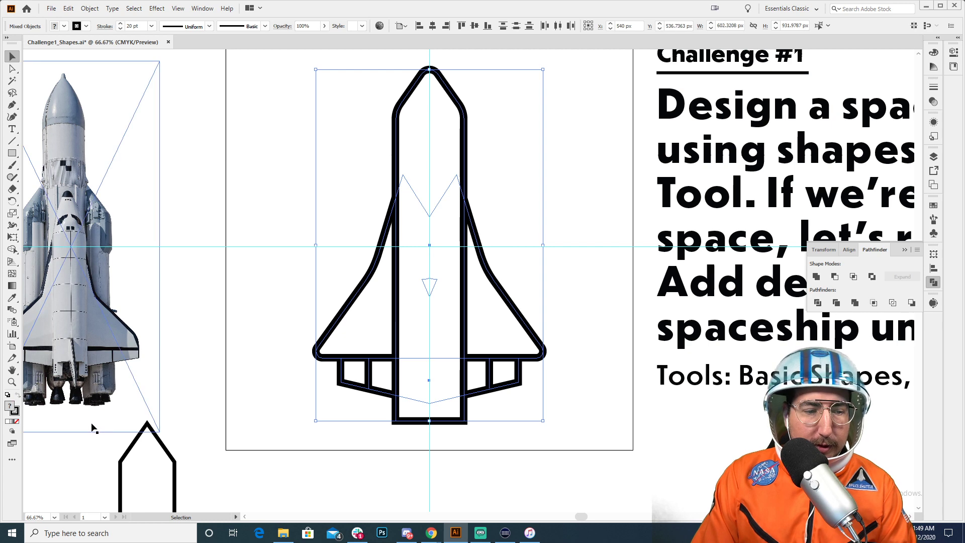
left_click(75, 455)
key("z")
left_click(72, 399)
left_click(85, 399)
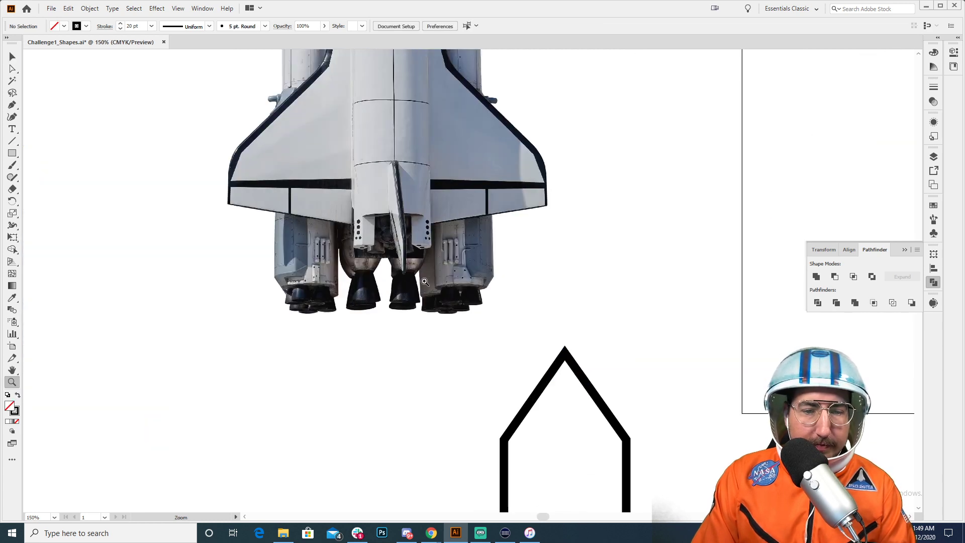
left_click(425, 282)
left_click(407, 306)
left_click(347, 239)
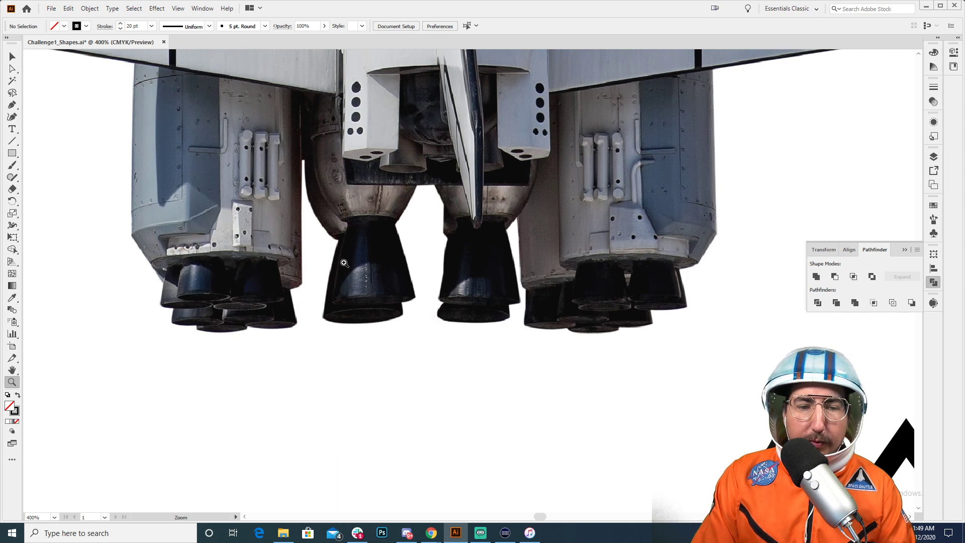
- Draw a rectangle about 51 by 65 px below the body's base and duplicate it sideways into a row of three engines
left_click(557, 246, "alt")
left_click(557, 245, "alt")
left_click(558, 246, "alt")
left_click(557, 246, "alt")
scroll(527, 278, "right", 10)
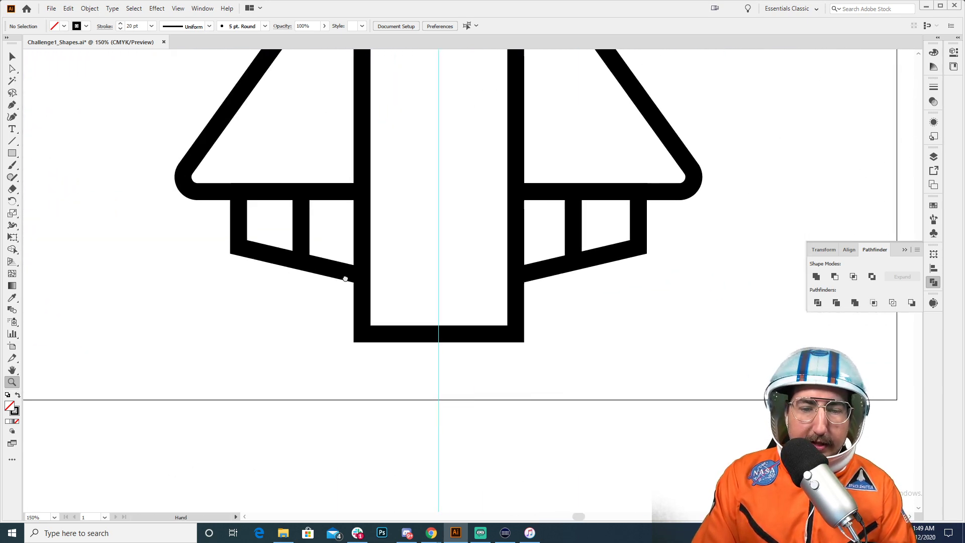
left_click(9, 156)
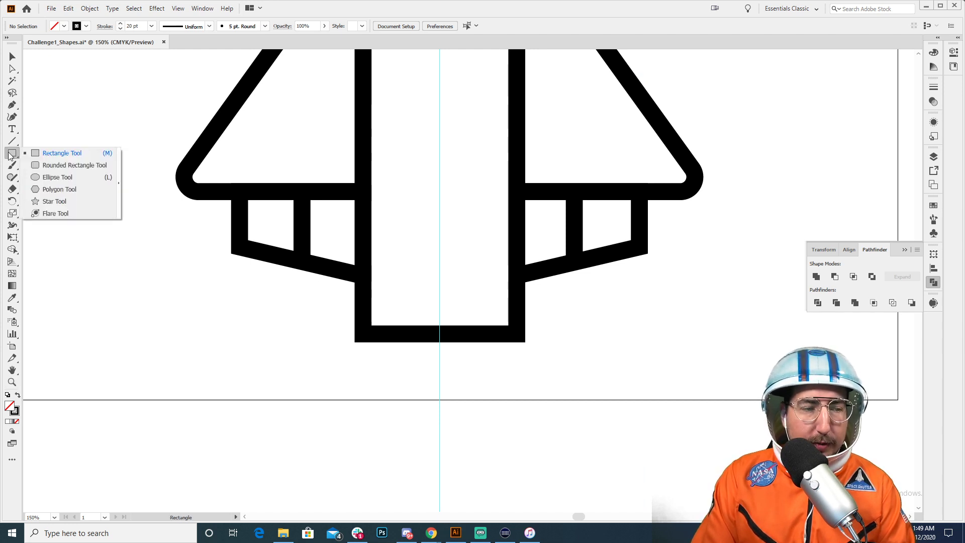
left_click(52, 156)
mouse_move(371, 334)
left_mouse_down()
mouse_move(380, 362)
mouse_move(415, 390)
mouse_move(447, 358)
mouse_move(463, 359)
left_mouse_up()
key("v")
key("ctrl+d")
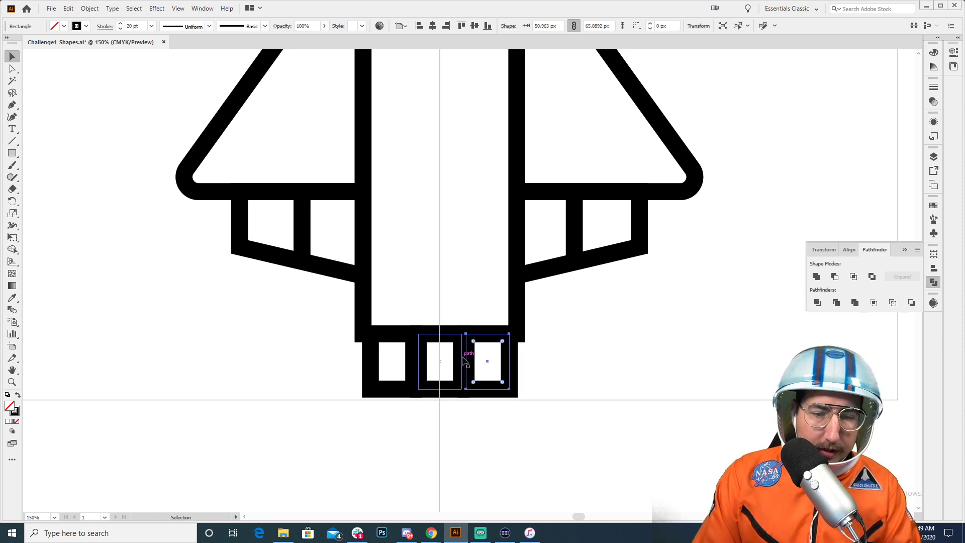
- Undo the last engine duplication and rebuild the row as three evenly spaced engines about 37 px wide with gaps between them
key("ctrl+z")
key("ctrl+z")
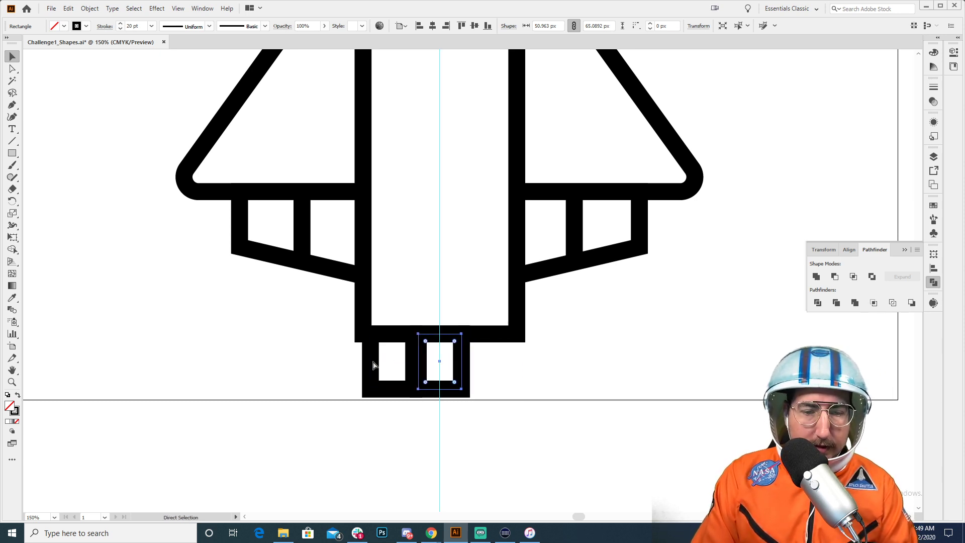
left_click_drag(413, 363, 456, 359)
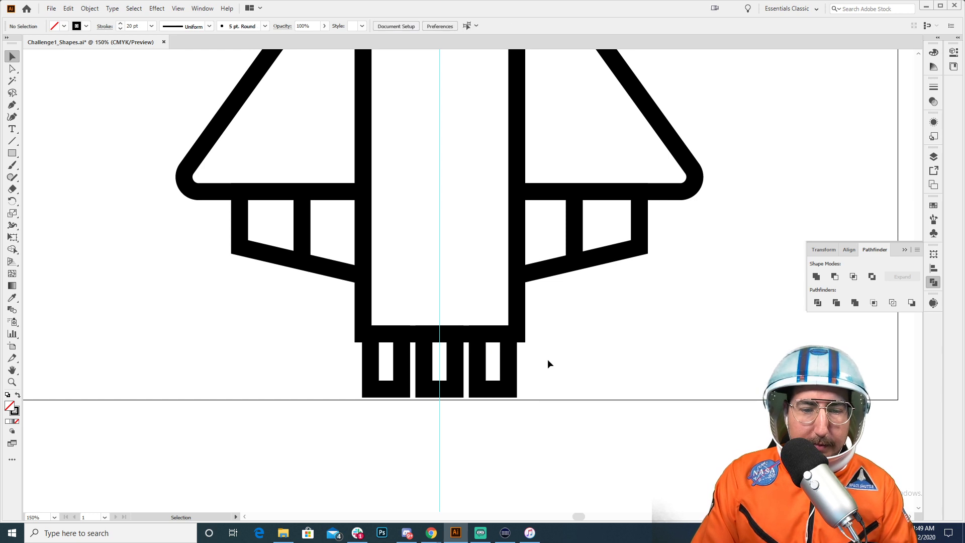
left_click_drag(548, 367, 326, 422)
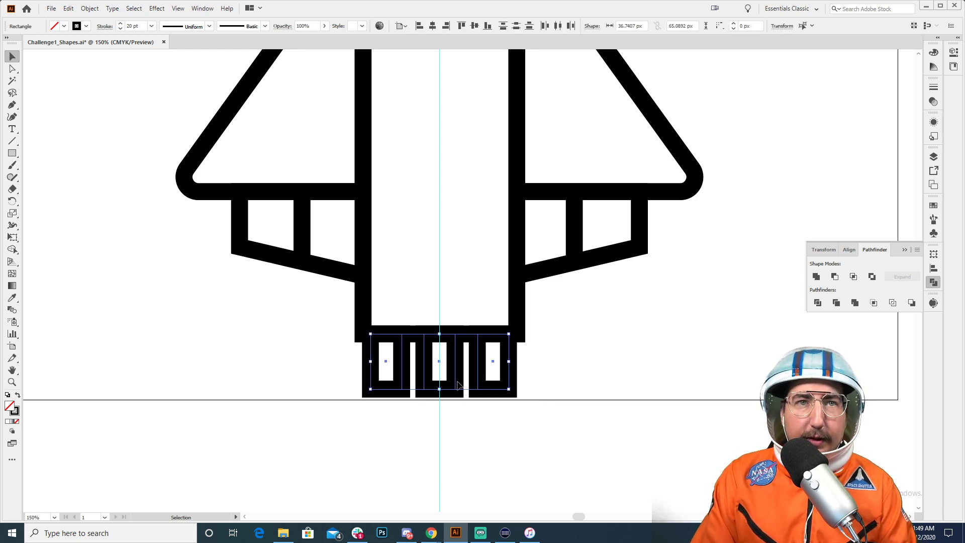
left_click(562, 375)
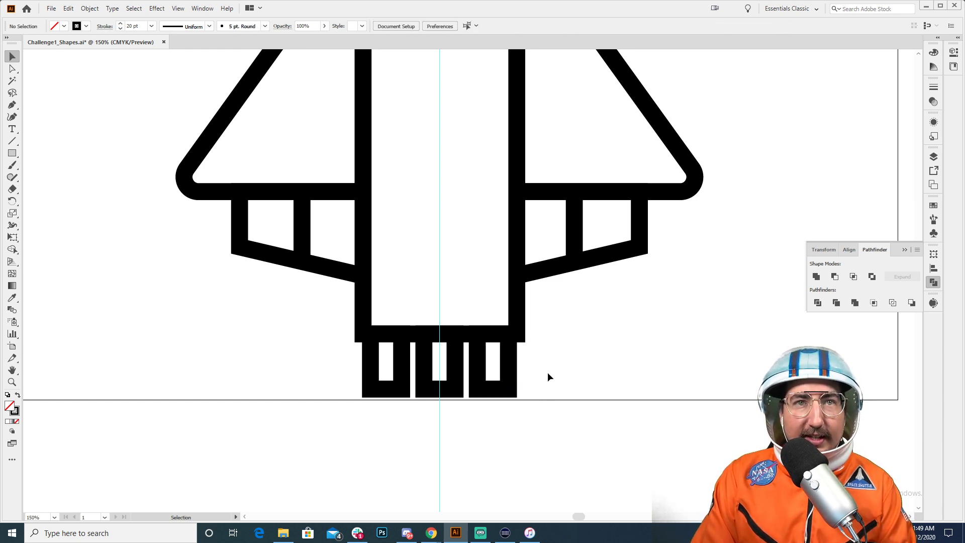
left_click_drag(547, 373, 351, 423)
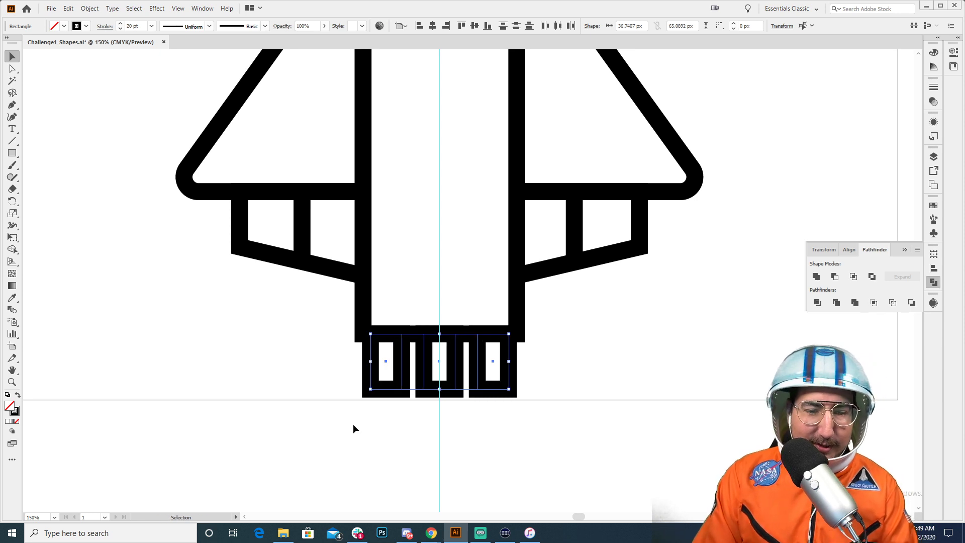
- Nudge the left engine's upper-left corner point about 5 px inward to slant that side
key("a")
left_click(381, 337)
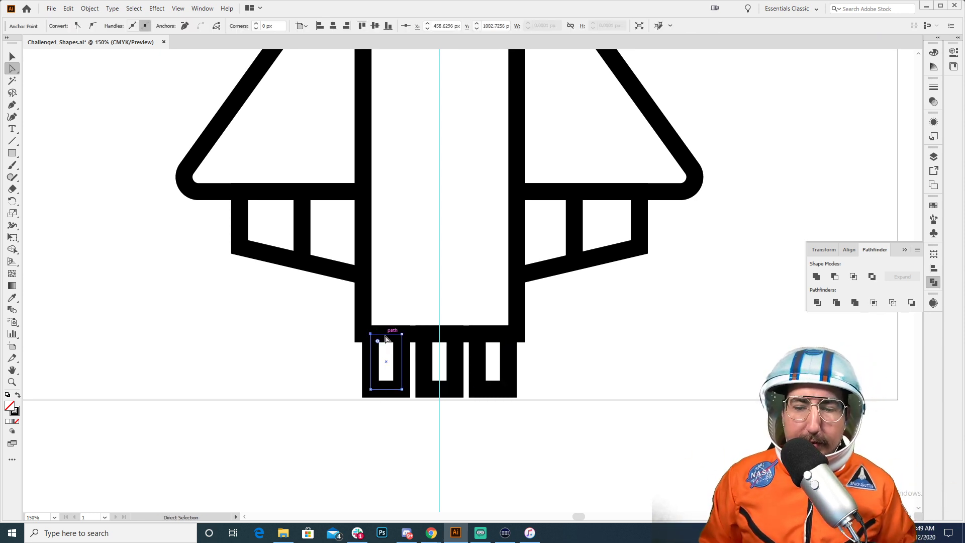
key("Right")
key("Right")
key("Right")
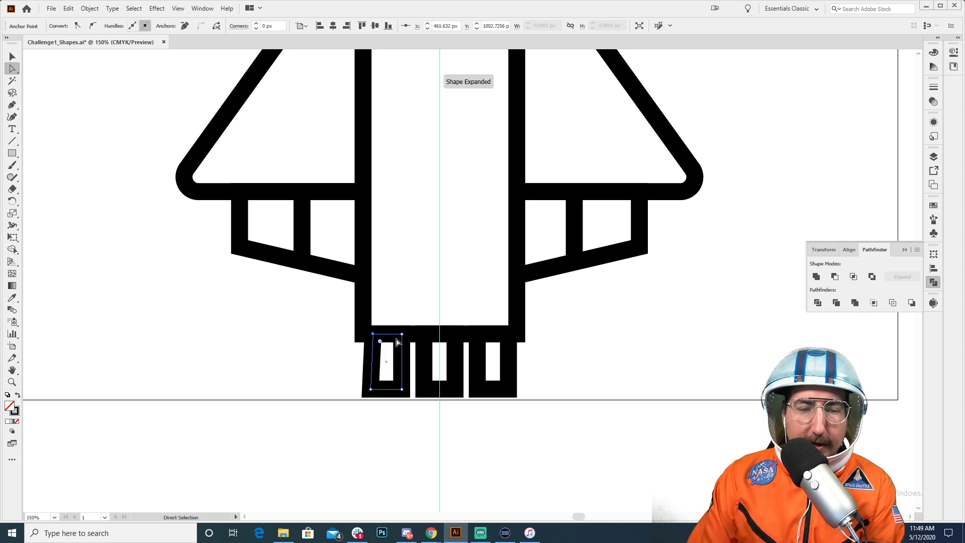
key("Left")
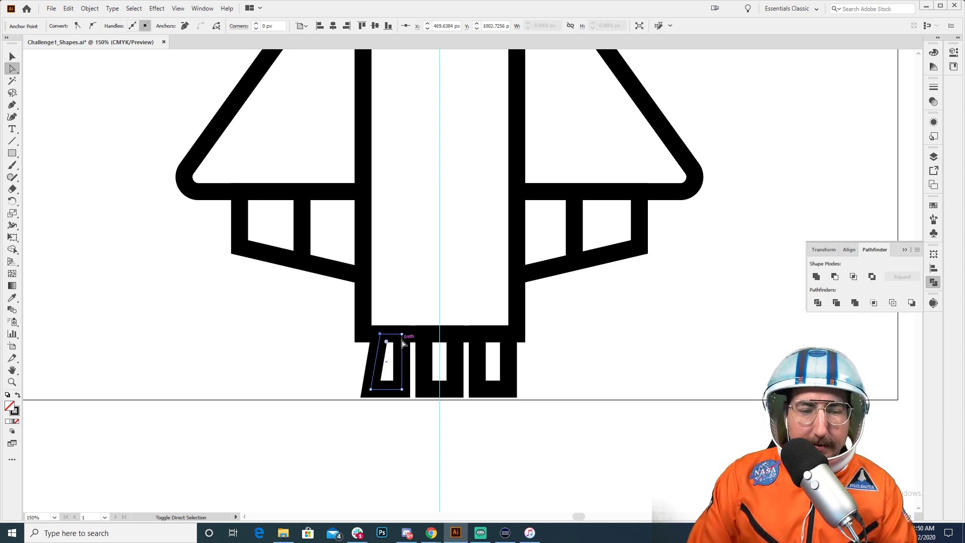
key("Left")
key("shift+Left")
key("shift+Right")
key("Left")
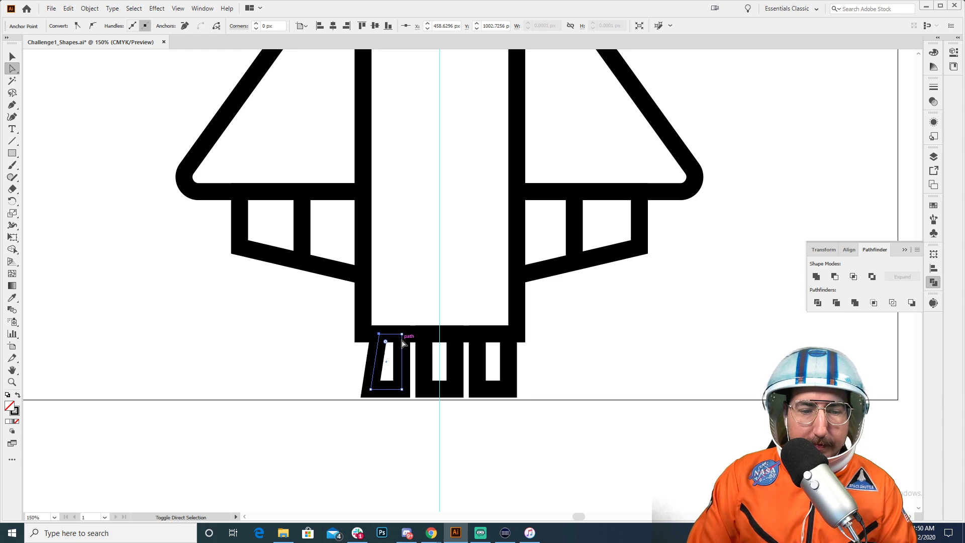
key("Left")
key("Left")
key("Left")
key("Left")
key("Left")
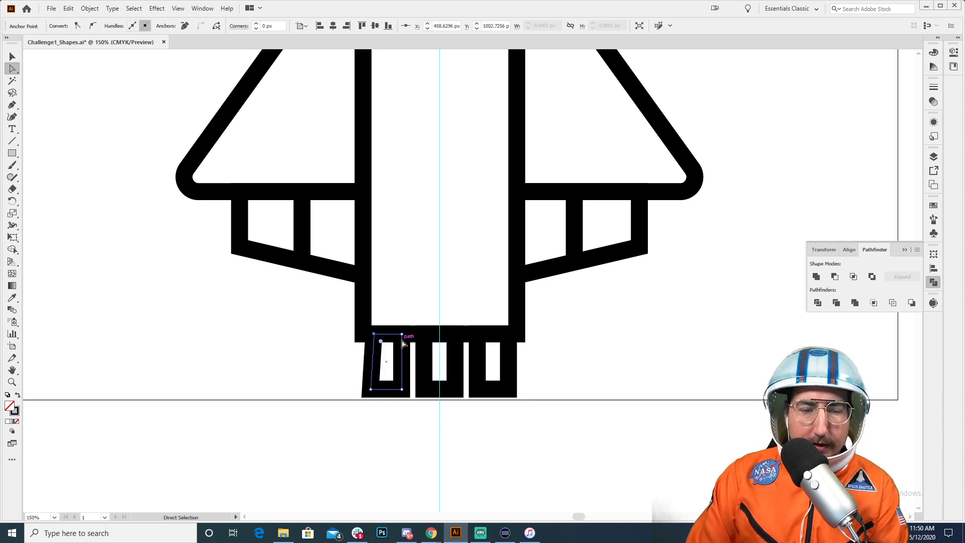
- Nudge the left engine's upper-right corner point 5 px inward to complete its taper
left_click(394, 340)
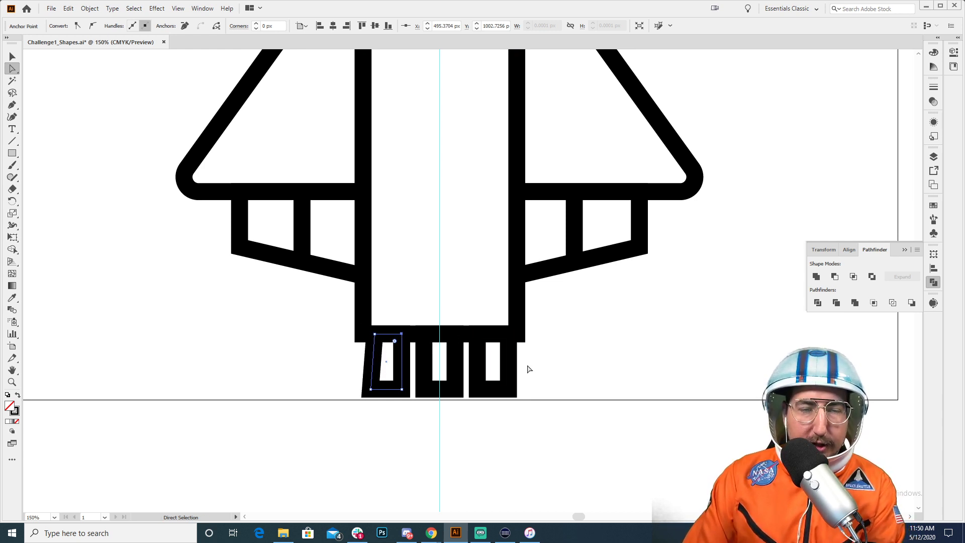
key("Left")
key("Left")
key("Left")
key("Left")
key("Left")
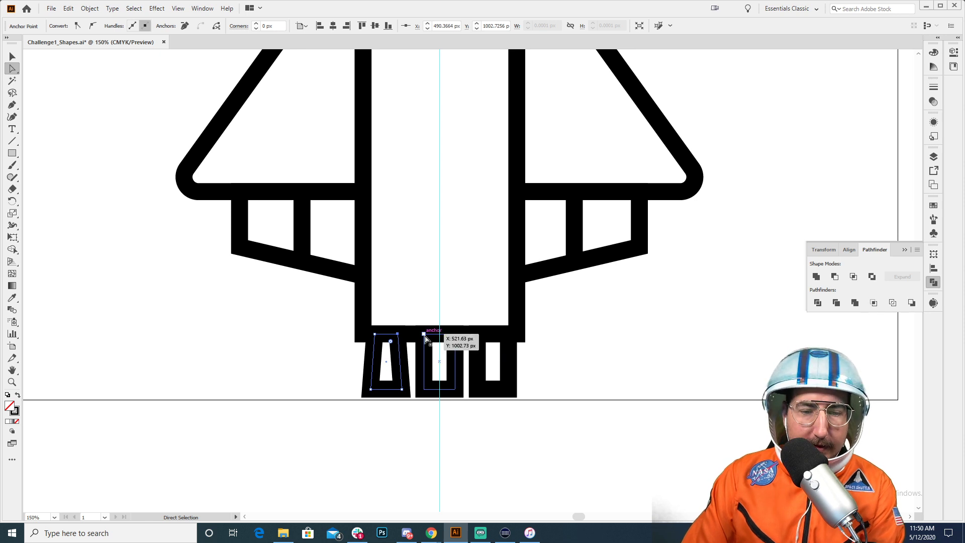
- Taper the middle engine by moving both of its upper corner points 5 px inward
left_click(437, 341)
key("Right")
key("Right")
key("Right")
key("Right")
key("Right")
left_click(447, 341)
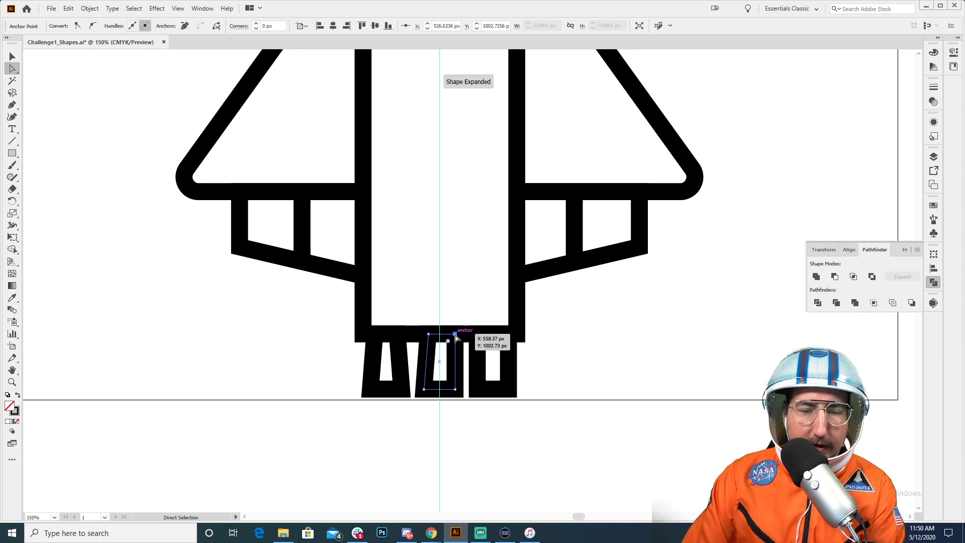
key("Left")
key("Left")
key("Left")
key("Left")
key("Left")
- Taper the right engine by moving both of its upper corner points 5 px inward
left_click(495, 334)
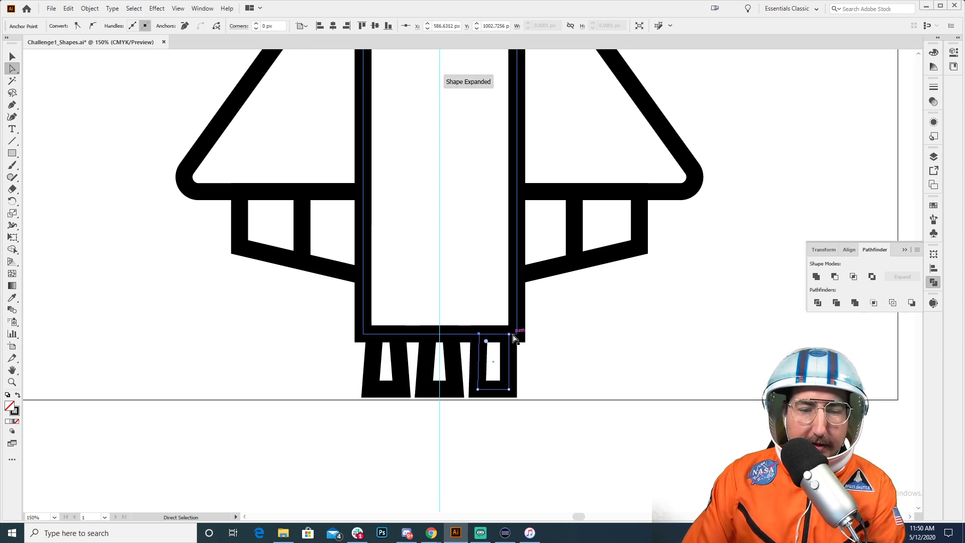
left_click(509, 334)
key("Left")
key("Left")
key("Left")
key("Left")
key("Left")
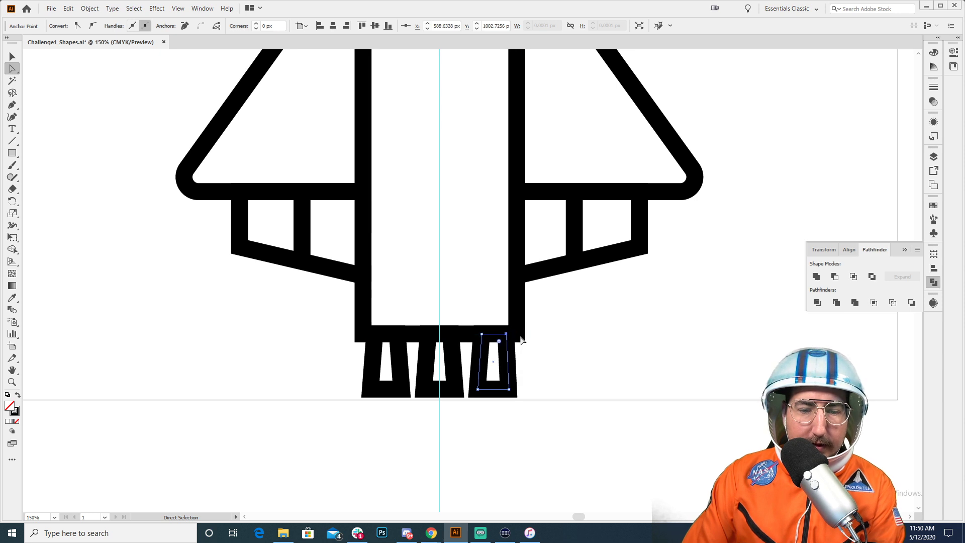
- Shorten all three engines to about 48 px tall by raising their bottom corner points together
left_click_drag(556, 371, 319, 435)
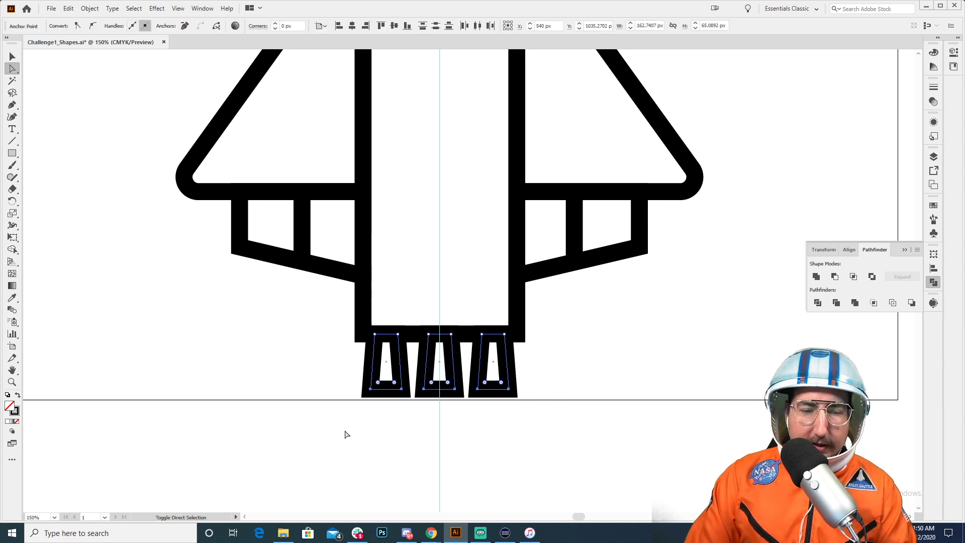
key("Up")
key("Up")
key("Up")
key("Up")
key("Up")
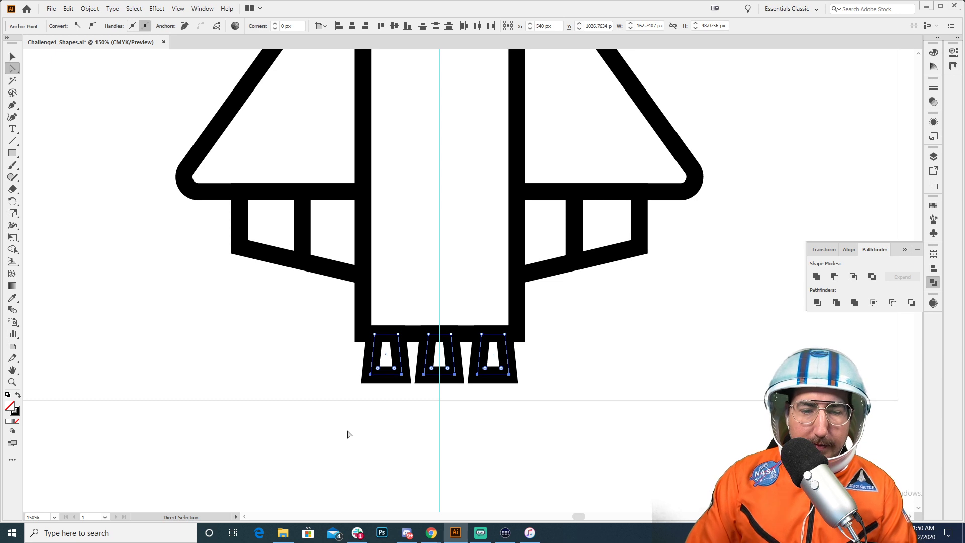
left_click(591, 442)
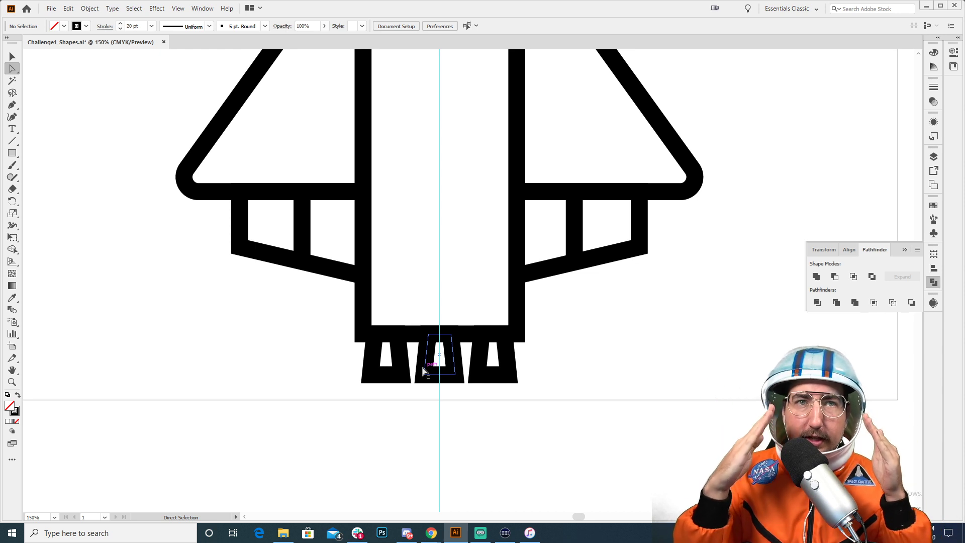
- Move the whole spaceship straight up about 33 px on the artboard
key("z")
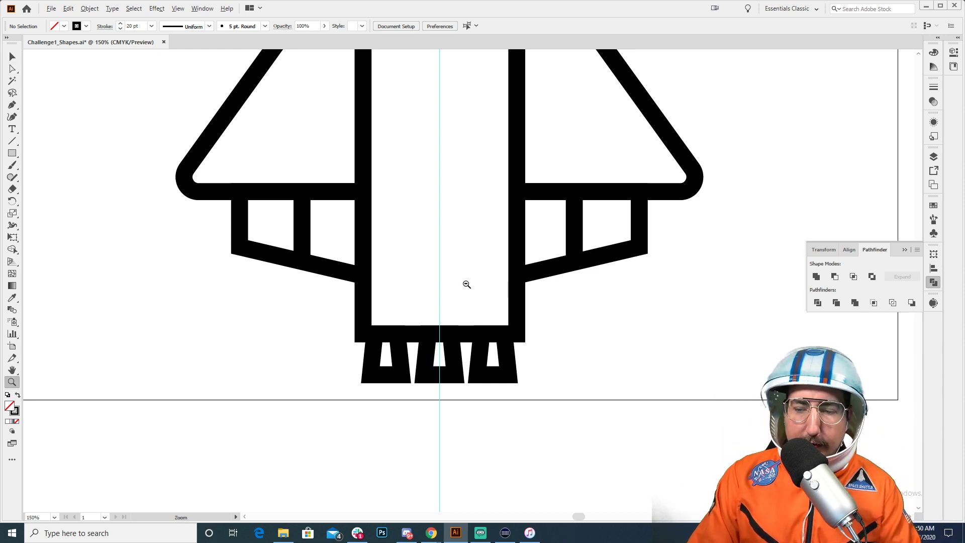
left_click(467, 277, "alt")
left_click(465, 255, "alt")
left_click_drag(474, 202, 442, 334)
key("v")
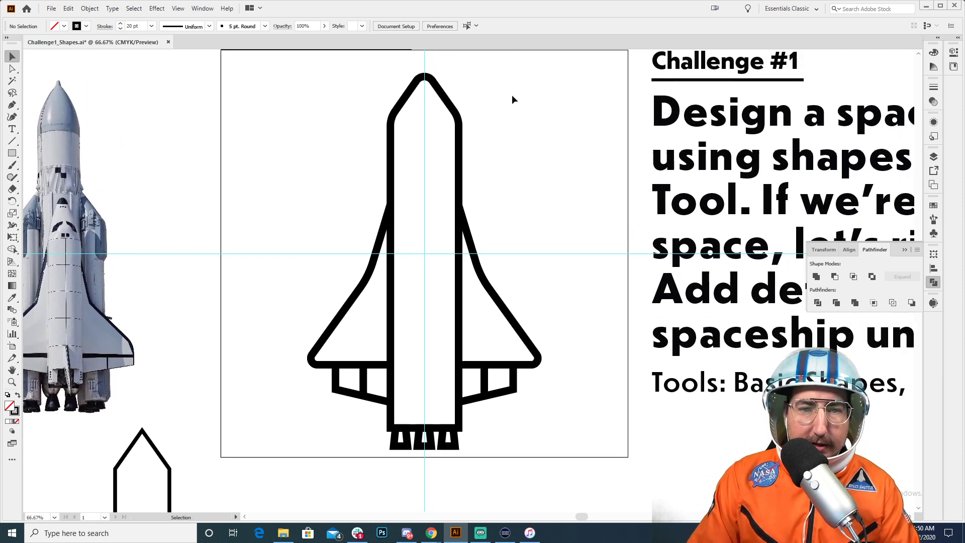
left_click_drag(530, 76, 357, 441)
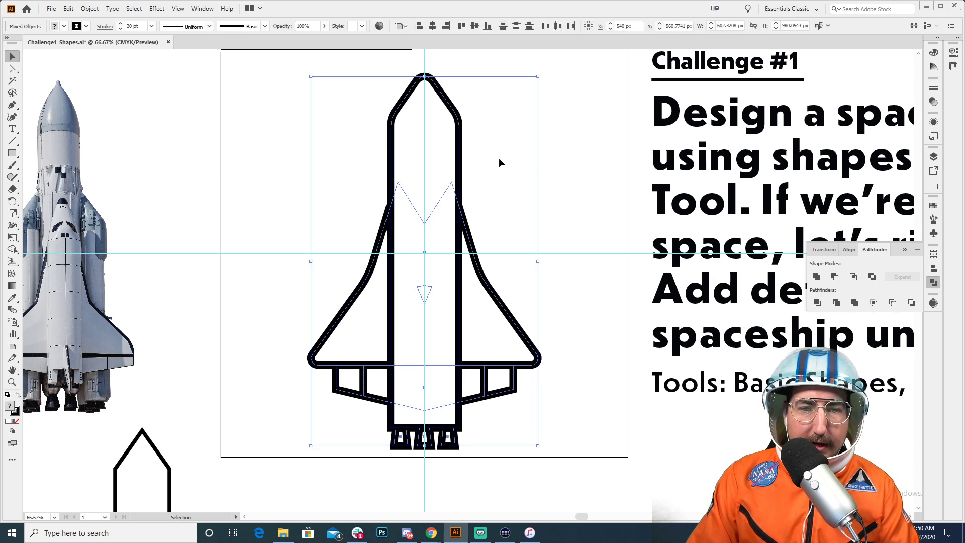
left_click_drag(459, 171, 462, 158)
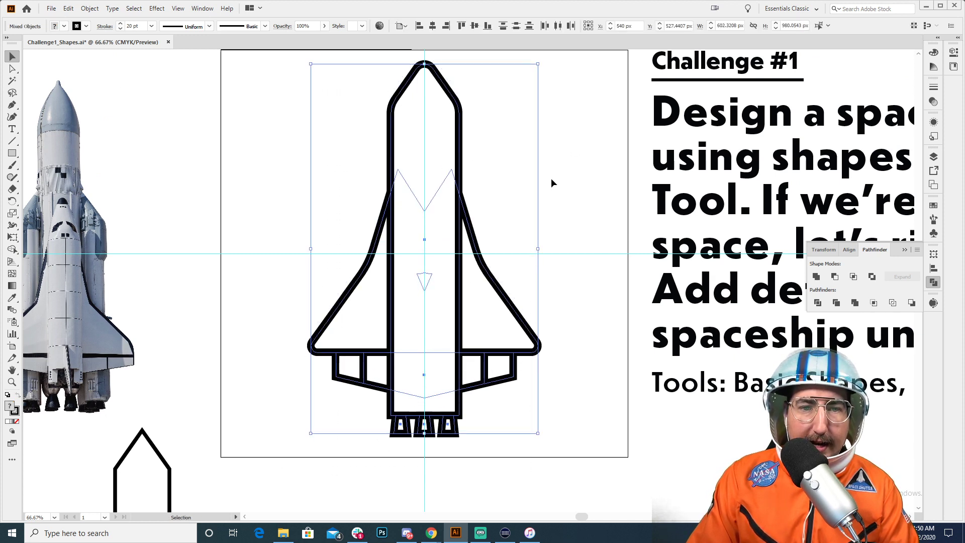
left_click(551, 177)
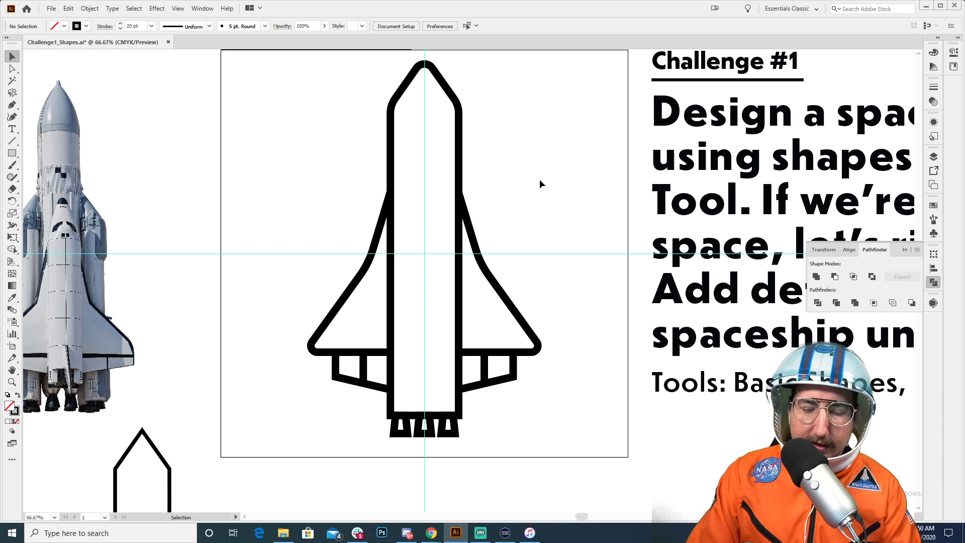
- Draw a solid black nose cap with the Pen tool, with a straight lower edge and a curved top following the body's tip
key("p")
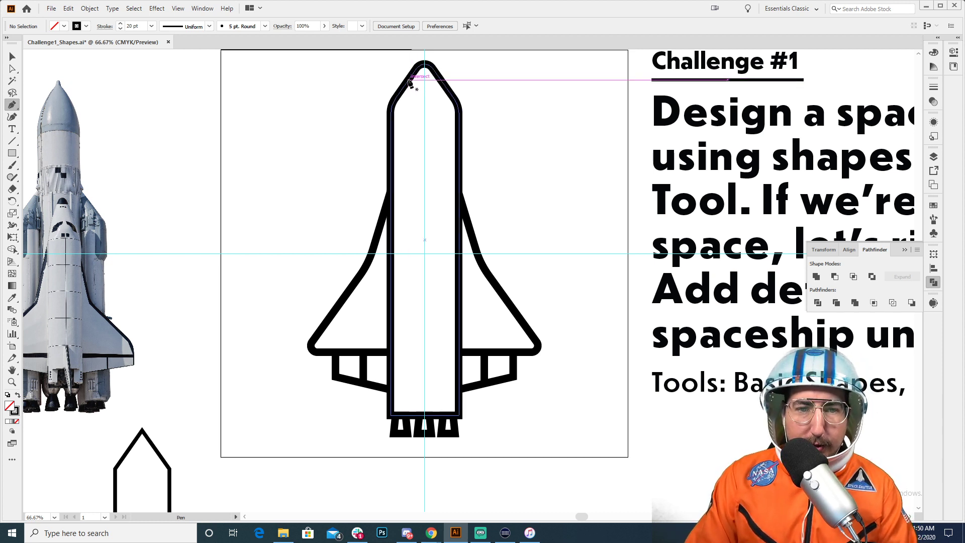
key("shift+x")
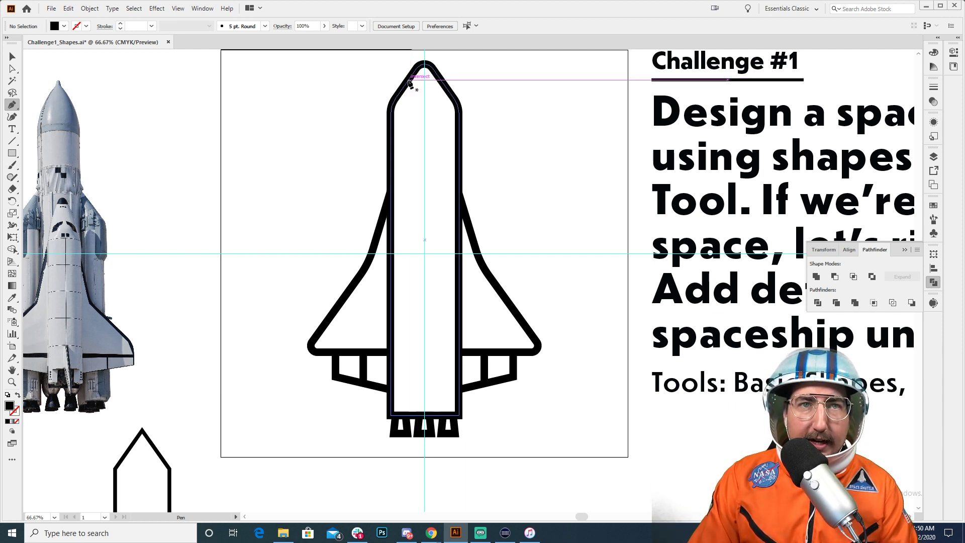
left_click(408, 79)
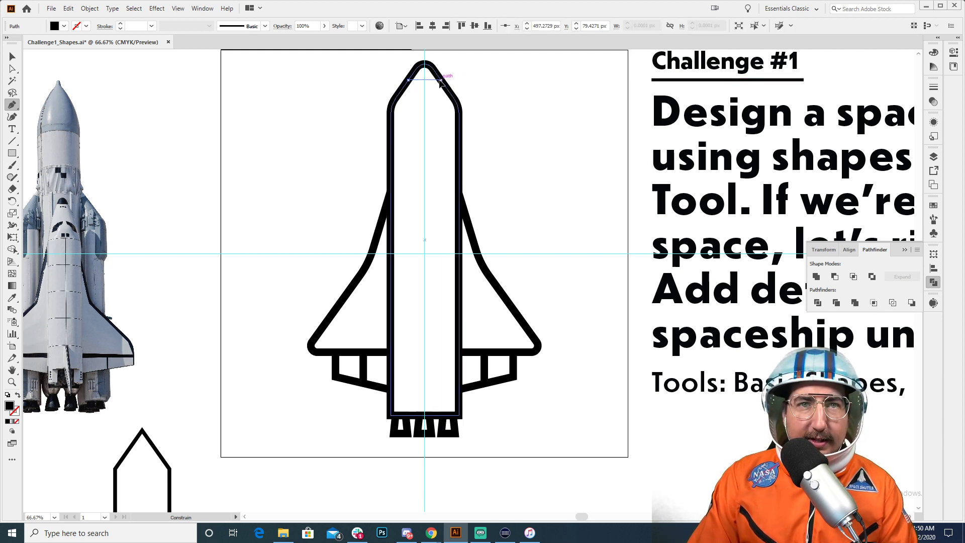
left_click(440, 80)
left_click(424, 62)
left_click_drag(424, 64, 435, 63)
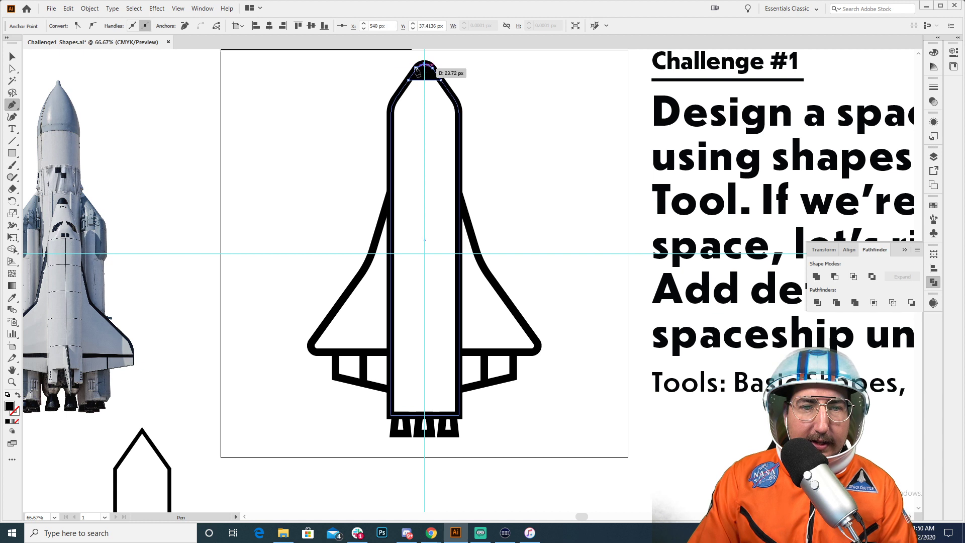
key("v")
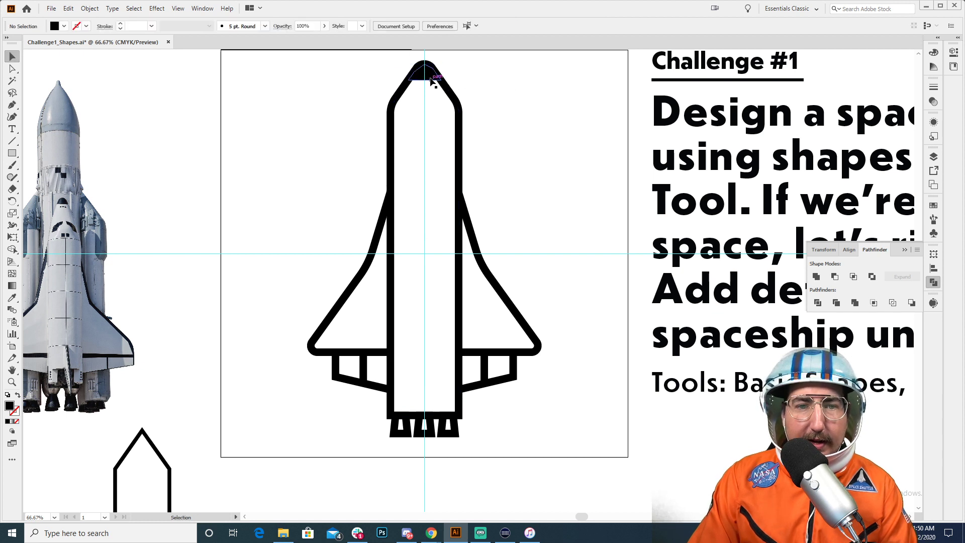
left_click(490, 82)
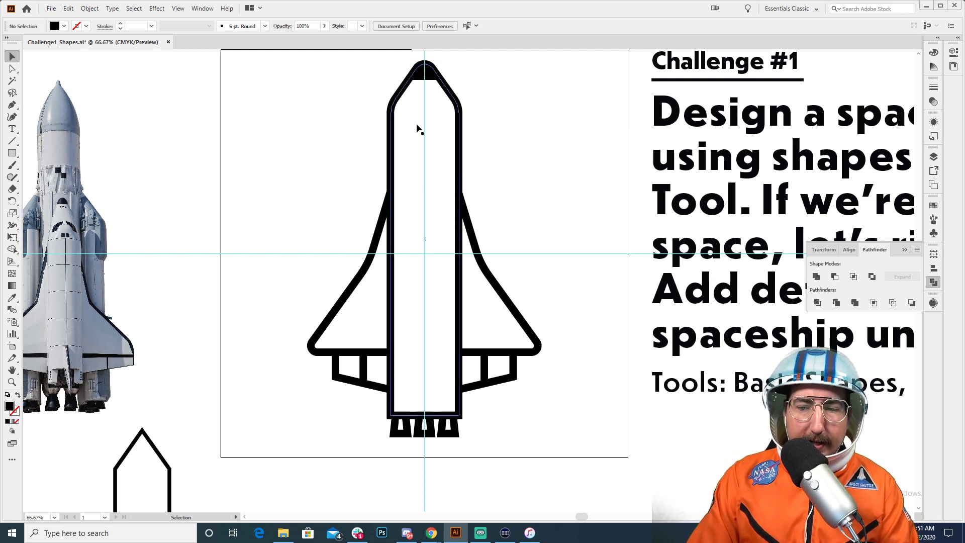
- Draw a solid black 104 px circle centered on the vertical guide below the nose cap with the Ellipse tool
key("l")
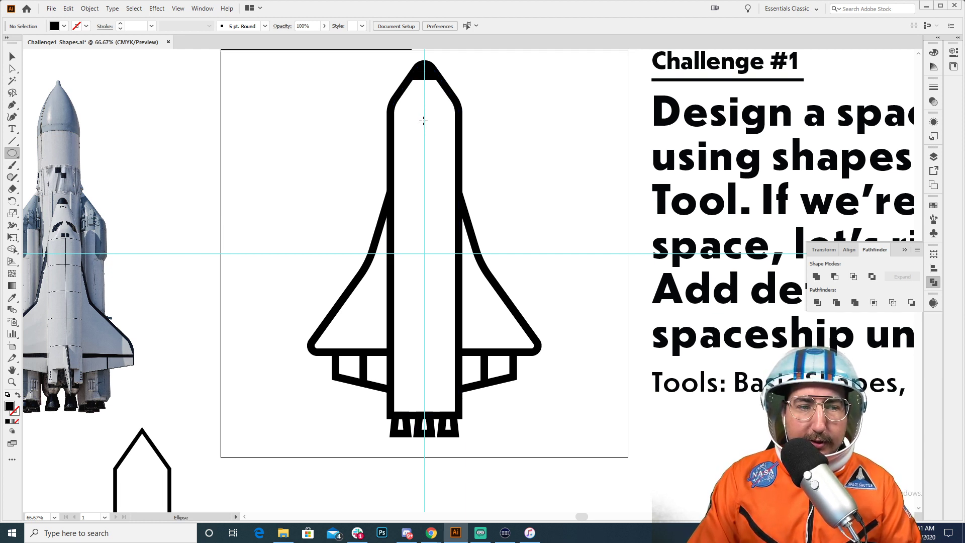
left_click_drag(424, 120, 403, 101)
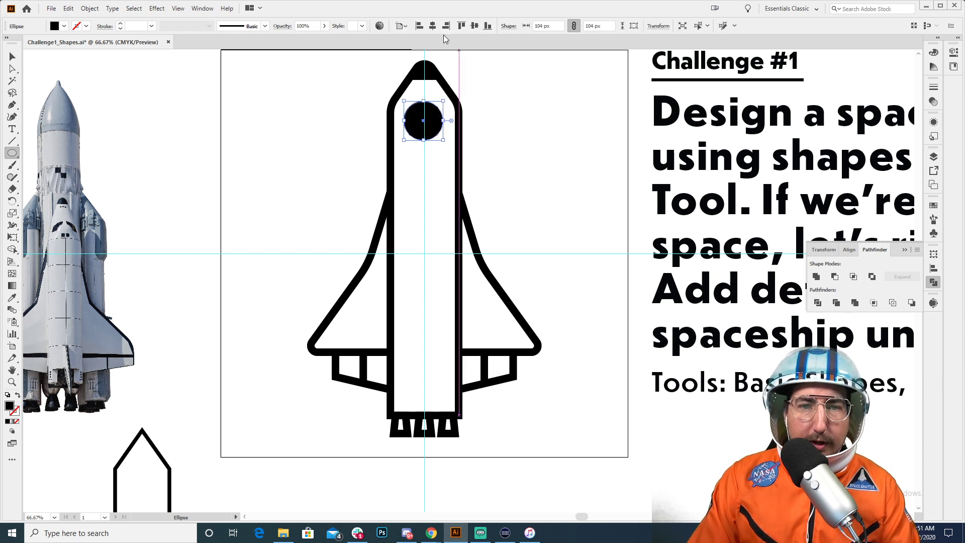
key("ctrl+shift+a")
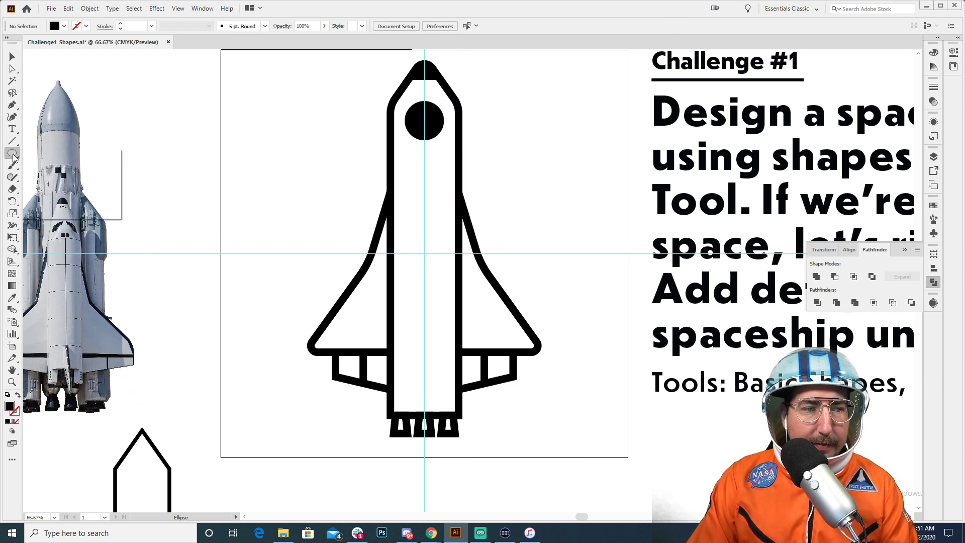
left_click(13, 155)
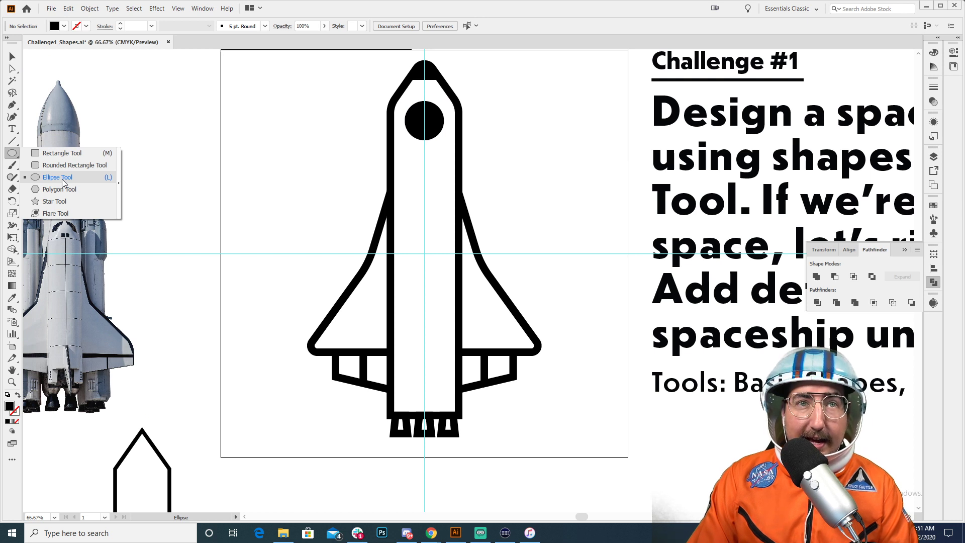
left_click(63, 179)
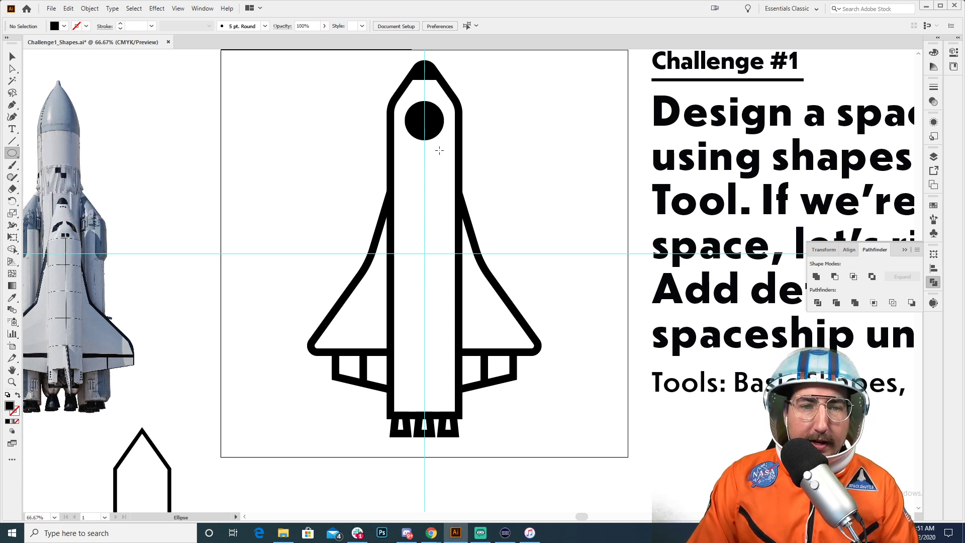
key("v")
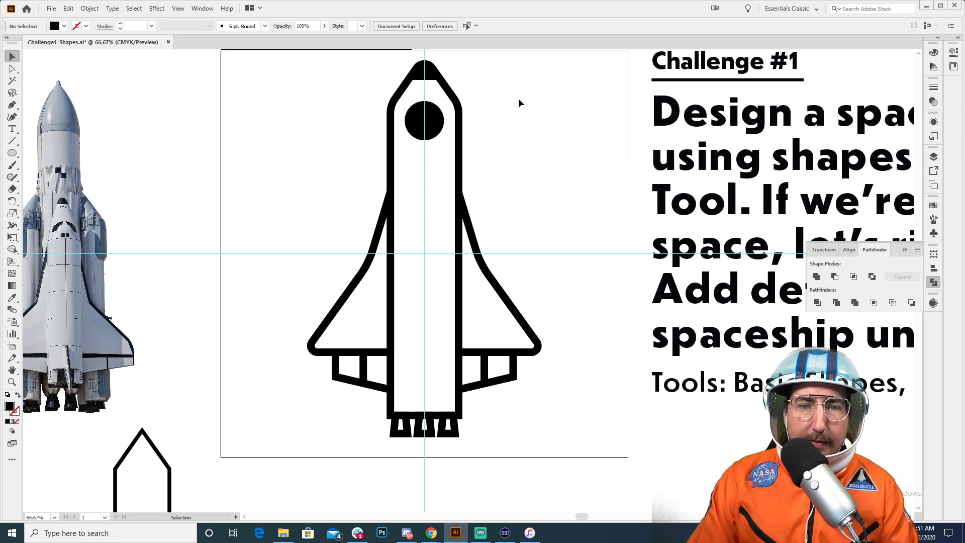
- Copy the black circle straight down along the vertical guide, overlapping the original, and enlarge the copy to about 126 px
key("z")
left_click(431, 155)
left_click_drag(442, 154, 390, 69)
key("v")
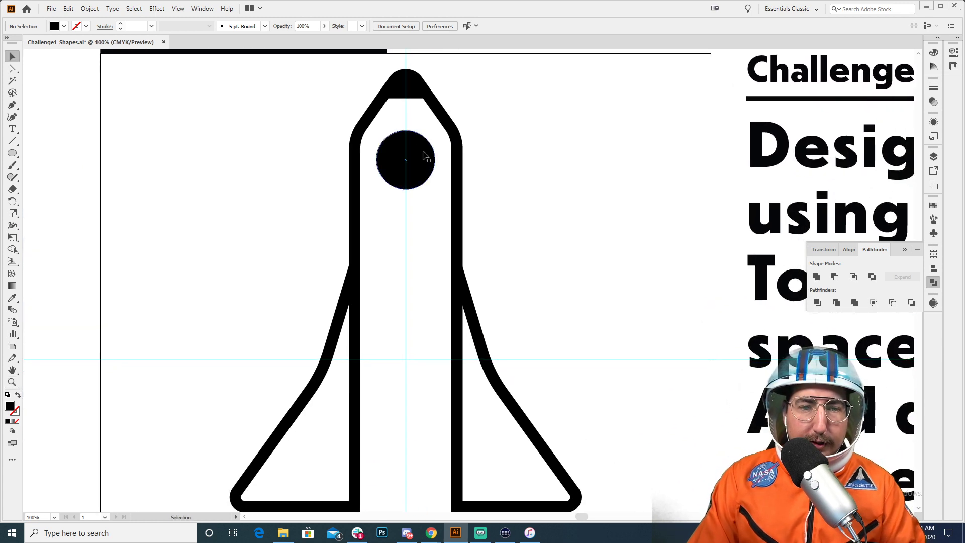
left_click_drag(422, 152, 423, 170)
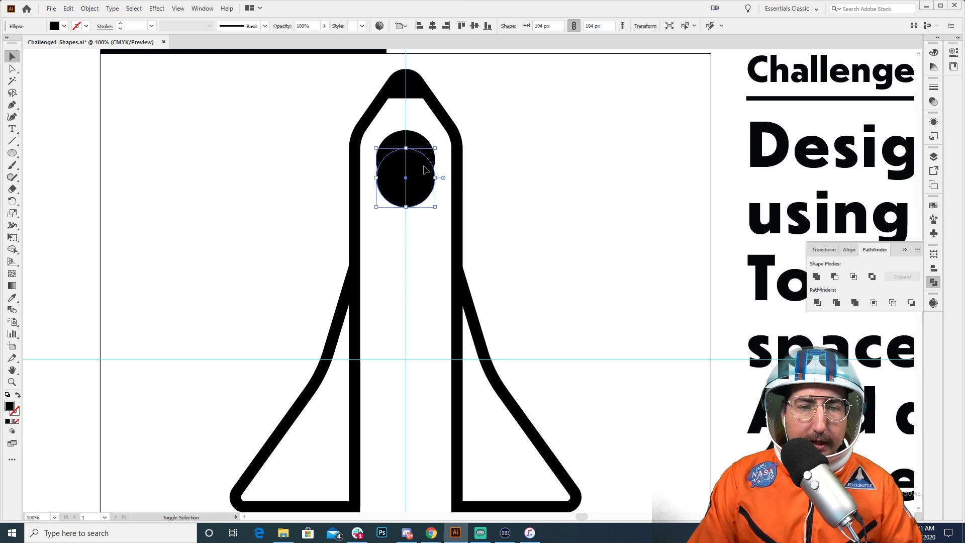
key("s")
left_click_drag(483, 130, 499, 118)
key("v")
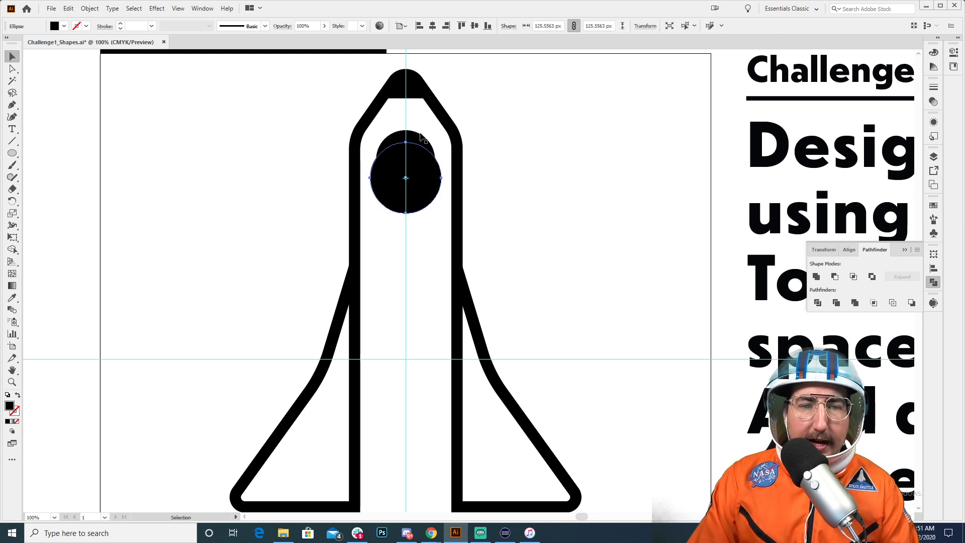
- Subtract the larger circle from the original one with Minus Front, and move the crescent window slightly down
left_click(419, 137, "shift")
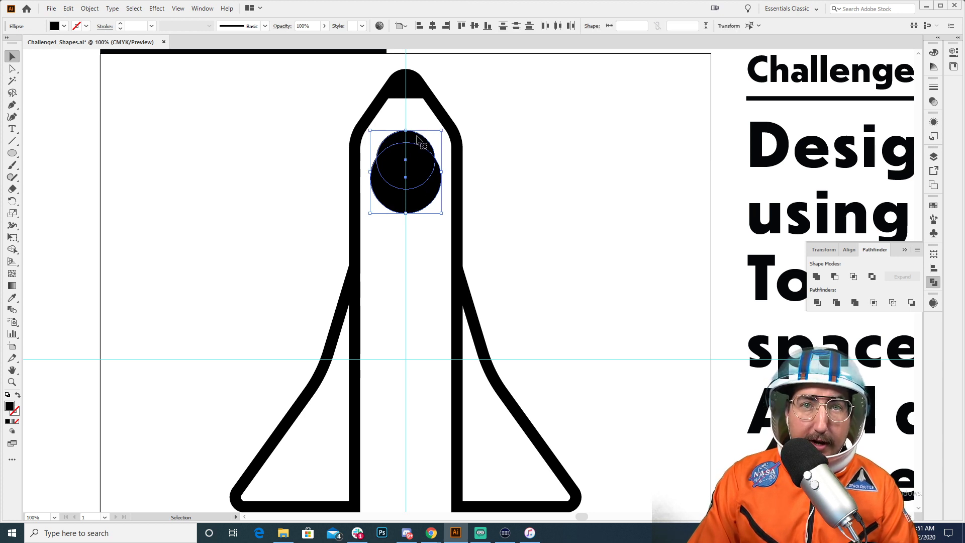
left_click(835, 277)
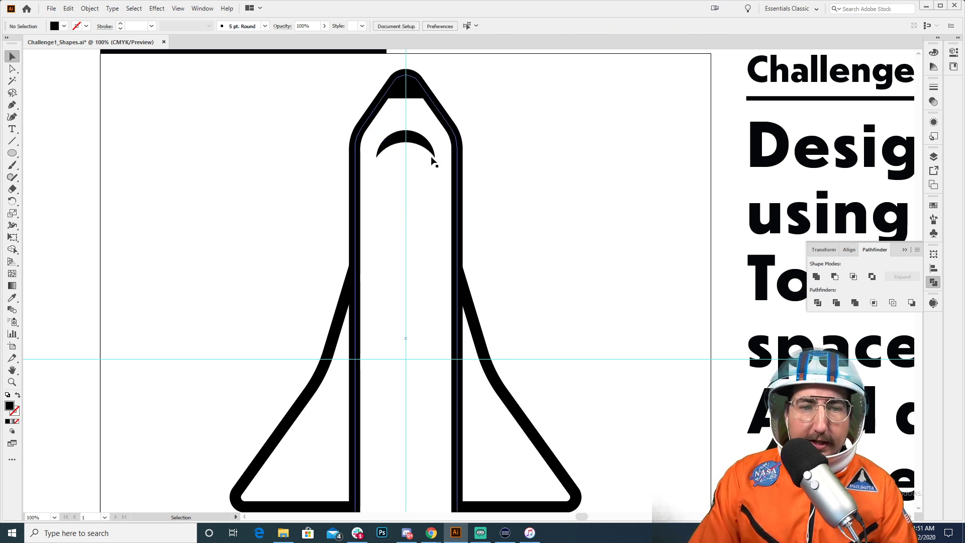
left_click_drag(430, 151, 431, 162)
left_click(516, 191)
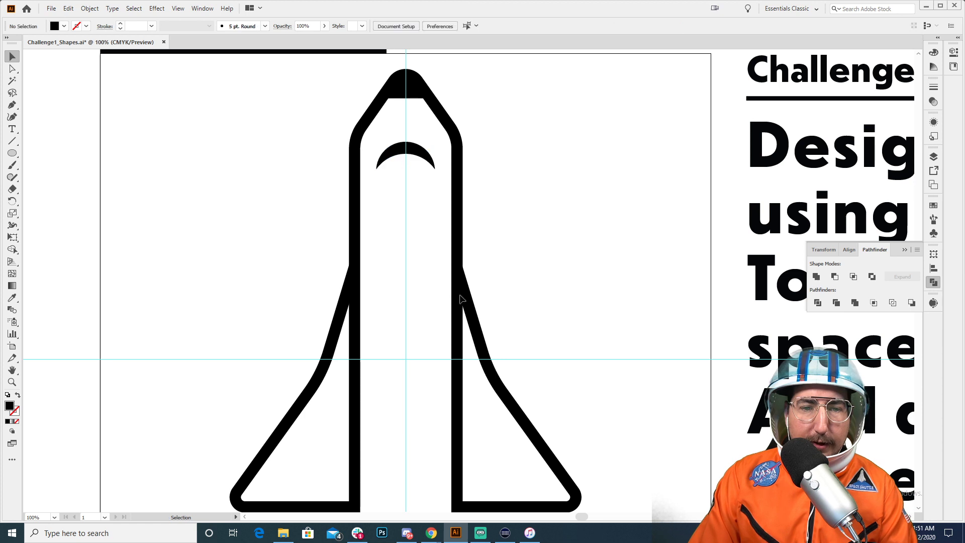
- Draw a horizontal Pen line across the body below the crescent and copy the body outline's white fill and 20 pt black stroke onto it
key("z")
left_click(481, 294, "alt")
scroll(481, 294, "down", 2)
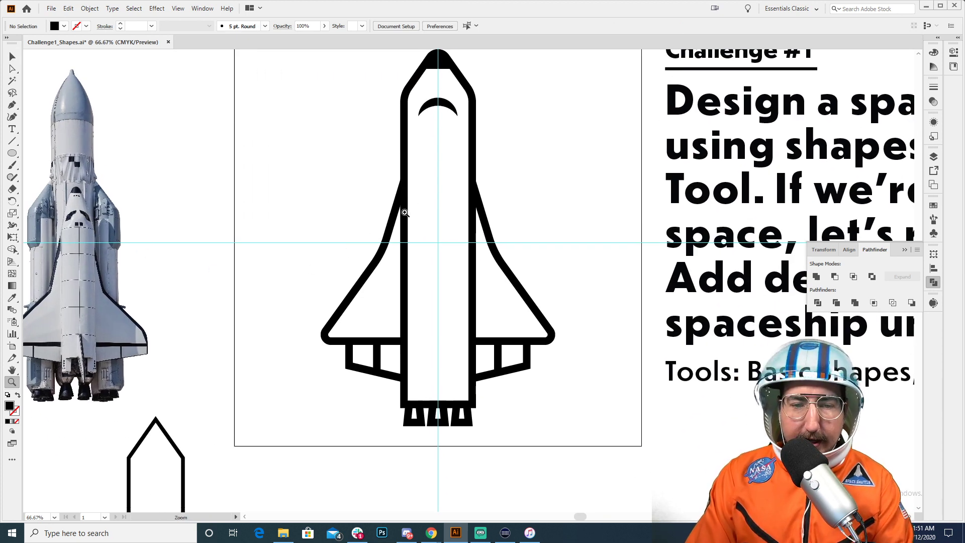
key("p")
left_click(404, 140)
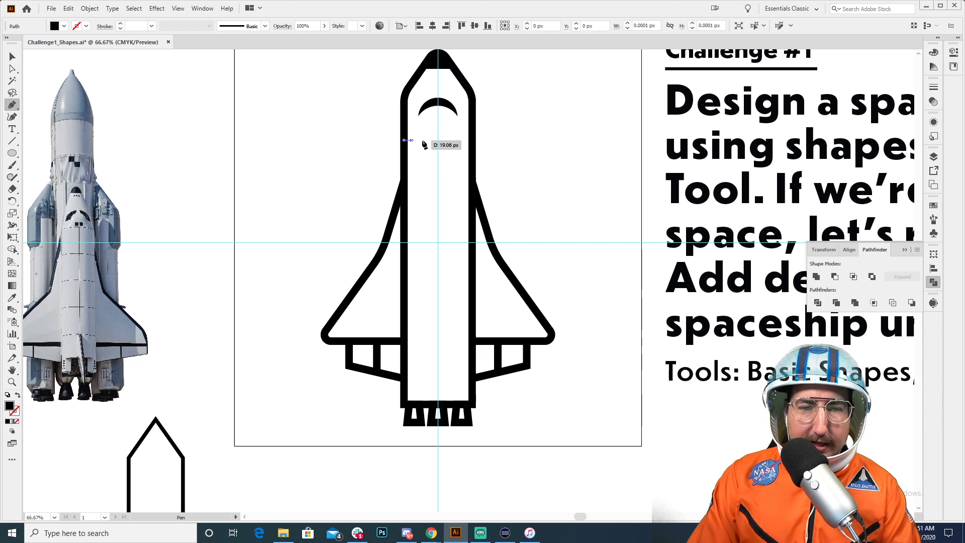
left_click(472, 141)
key("v")
key("shift+x")
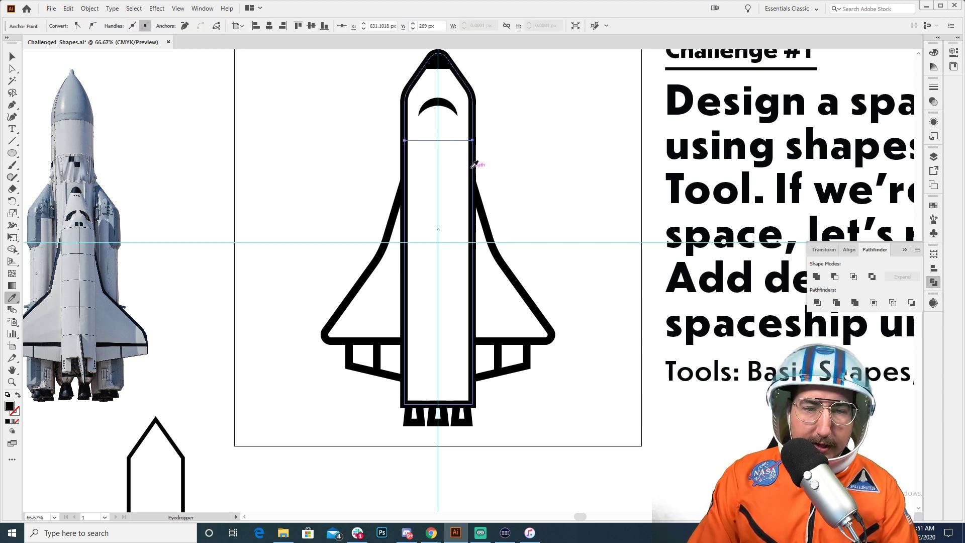
left_click(448, 146)
- Copy the horizontal line about 103 px straight down and repeat the copy five times to fill the body with evenly spaced bars
left_click_drag(451, 149, 452, 182)
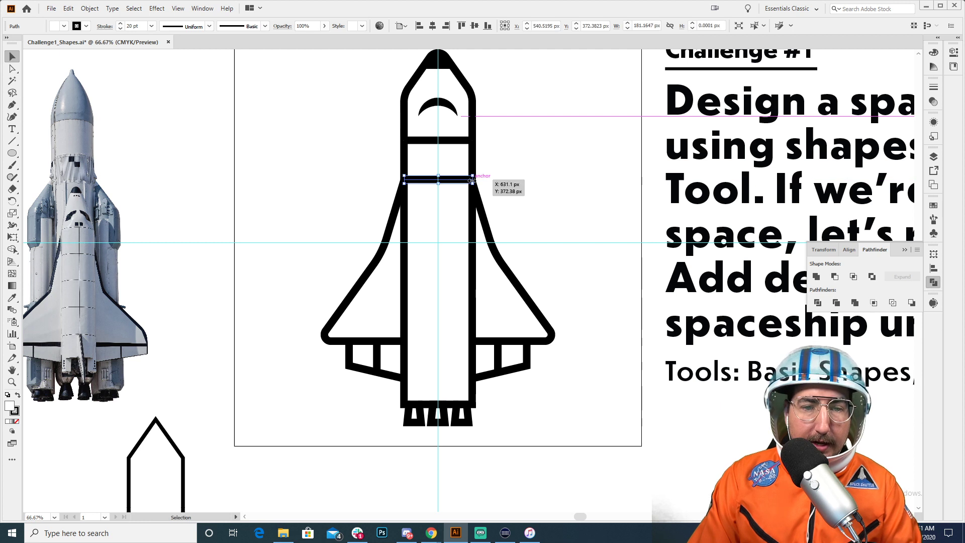
key("ctrl+d")
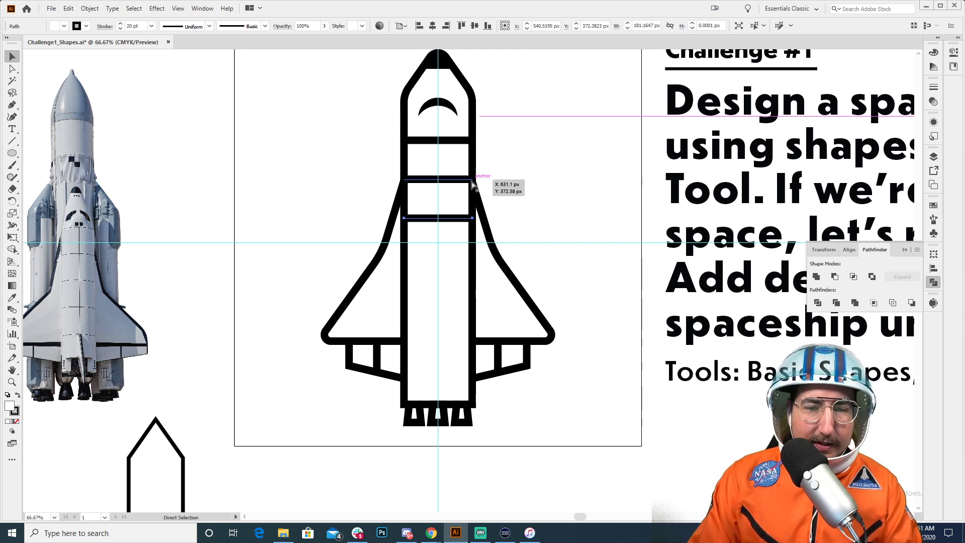
key("ctrl+d")
key("ctrl+d")
key("ctrl+d")
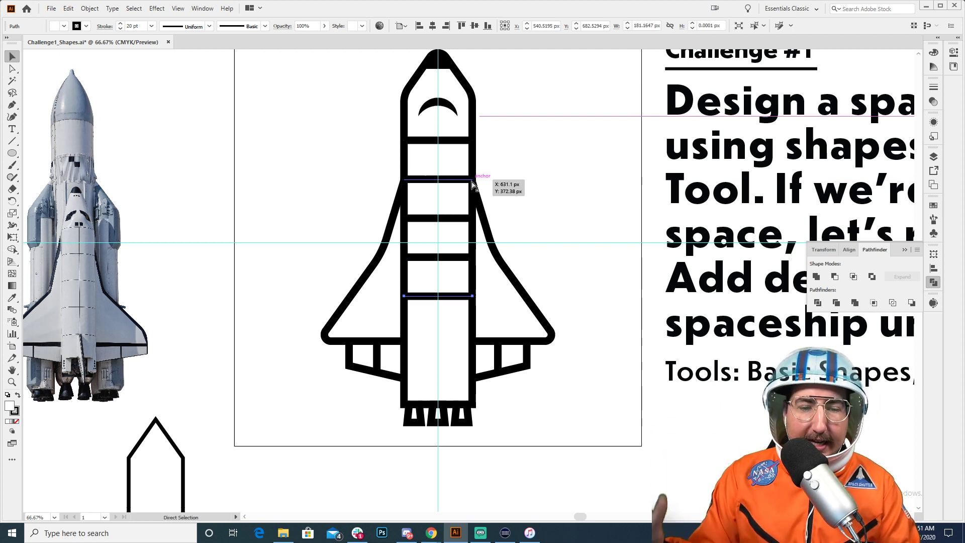
key("ctrl+d")
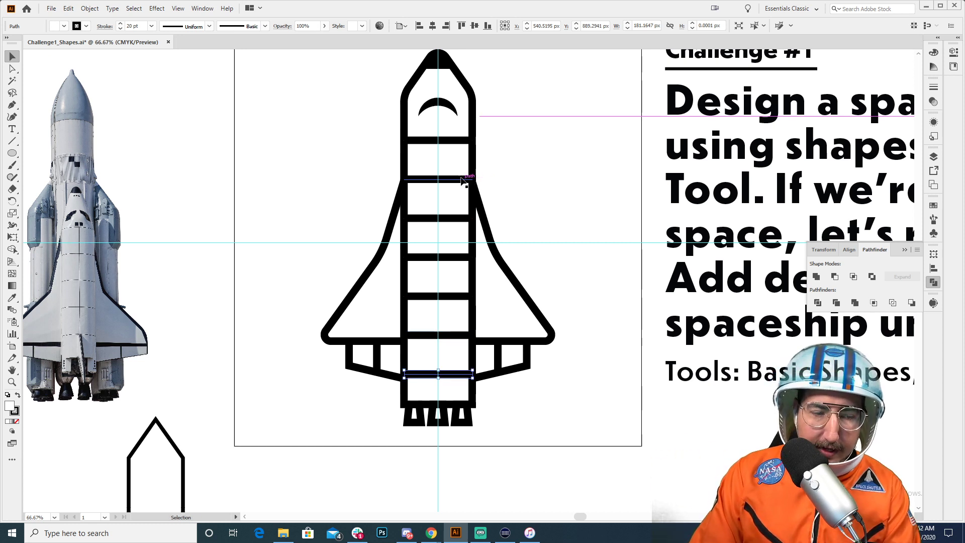
- Delete the lowest horizontal bar and draw a vertical Pen line along the center guide from the first bar to the last remaining one
key("p")
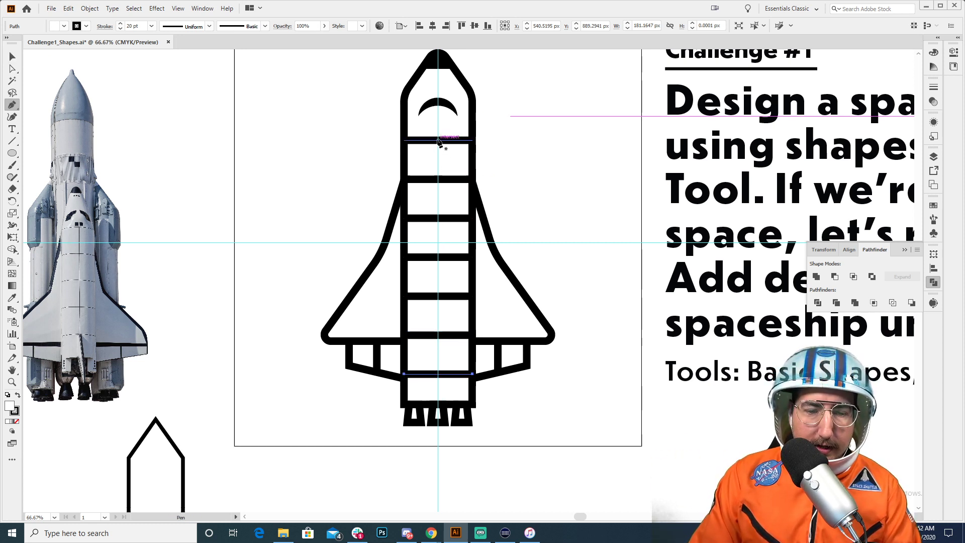
left_click(437, 139)
left_click_drag(438, 327, 438, 334)
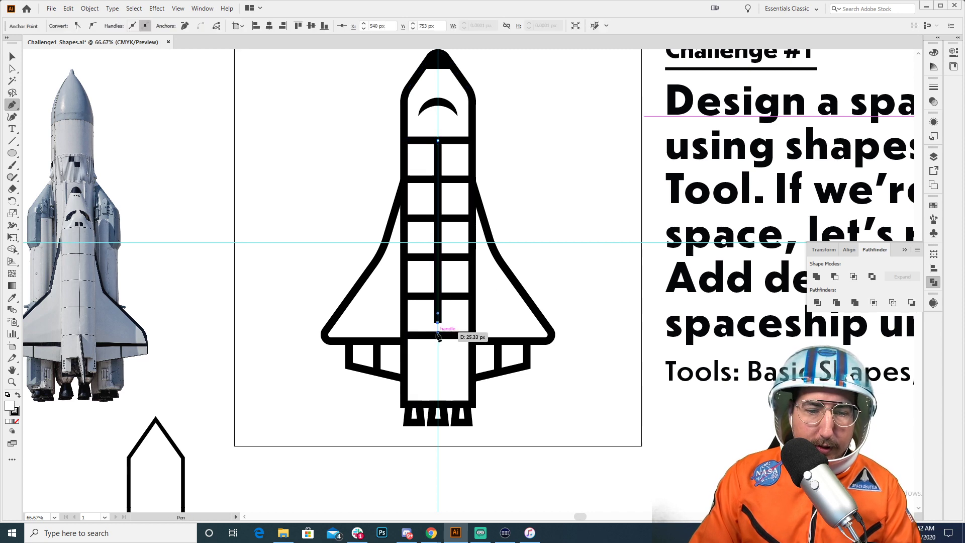
key("v")
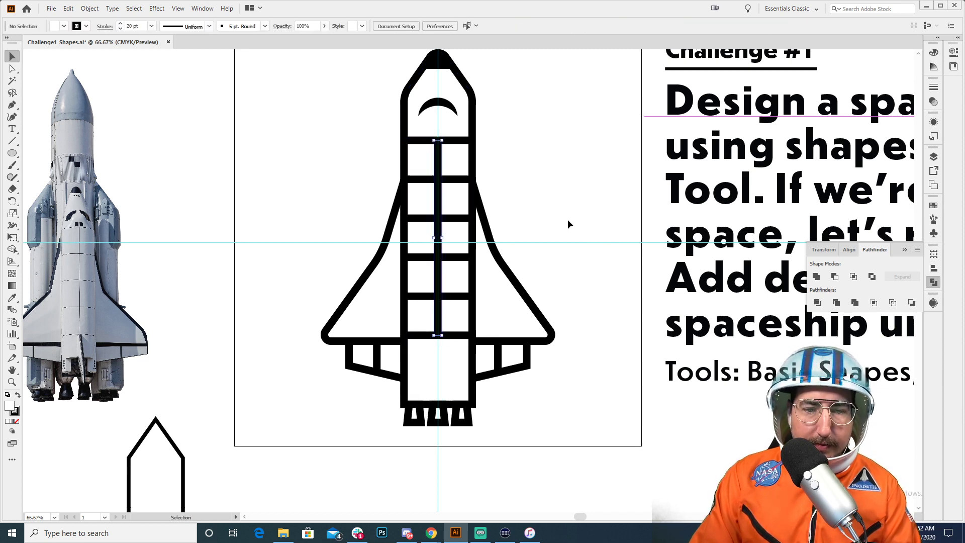
- Hide the guides to show the whole spaceship without them
key("z")
left_click(446, 289, "alt")
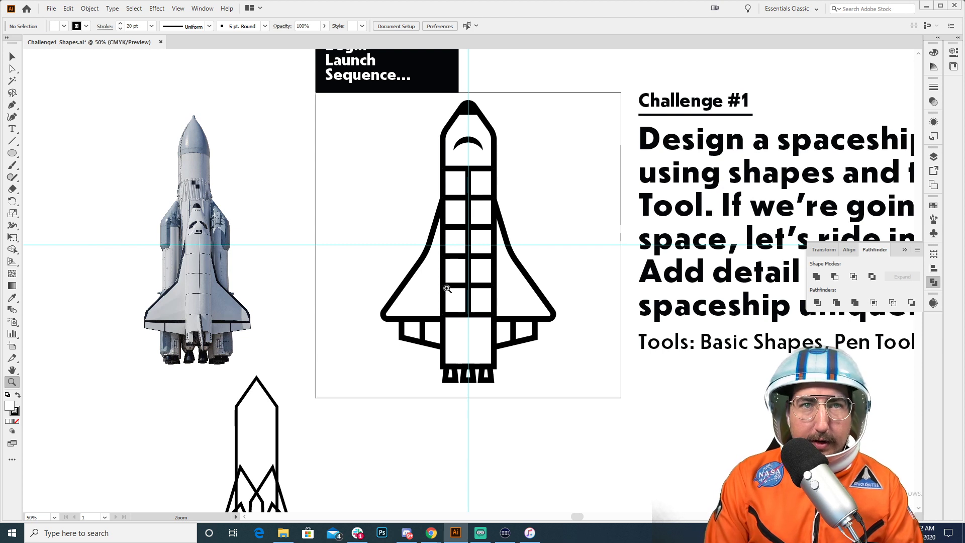
key("ctrl+semicolon")
left_click_drag(526, 288, 448, 295)
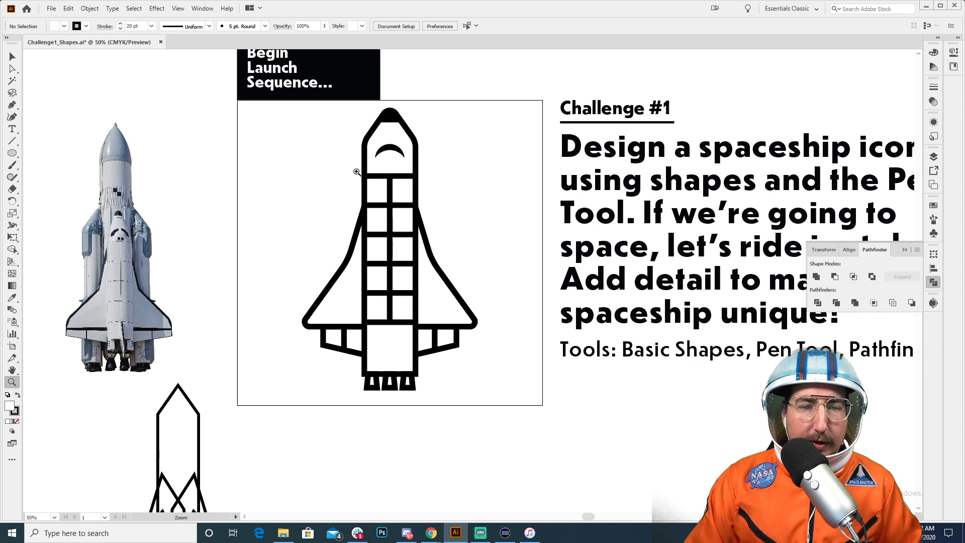
- Select the whole thin-line construction sketch below the shuttle photo and set its stroke to the red swatch
mouse_move(241, 429)
left_mouse_down()
mouse_move(279, 316)
mouse_move(248, 340)
mouse_move(172, 463)
mouse_move(245, 407)
left_mouse_up()
key("b")
key("v")
left_click_drag(296, 295, 119, 499)
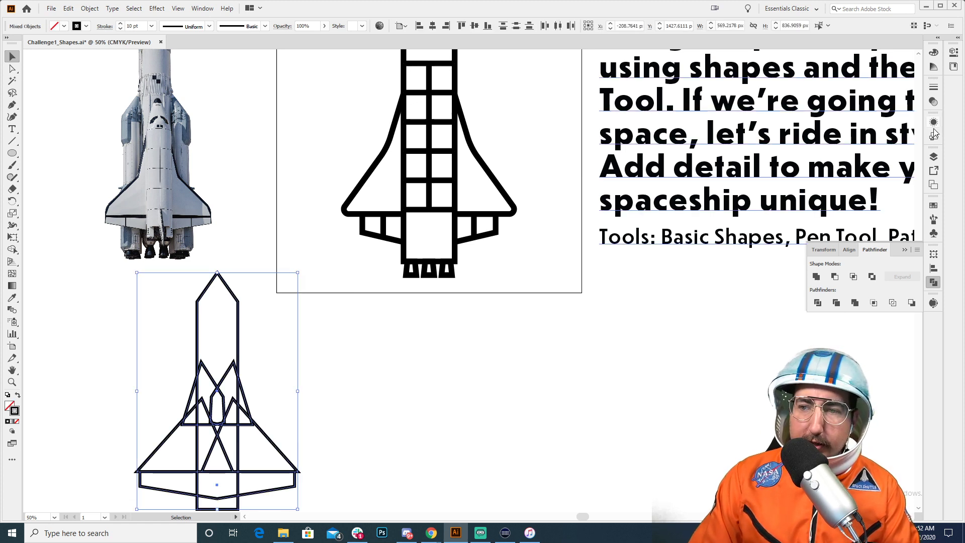
left_click(933, 206)
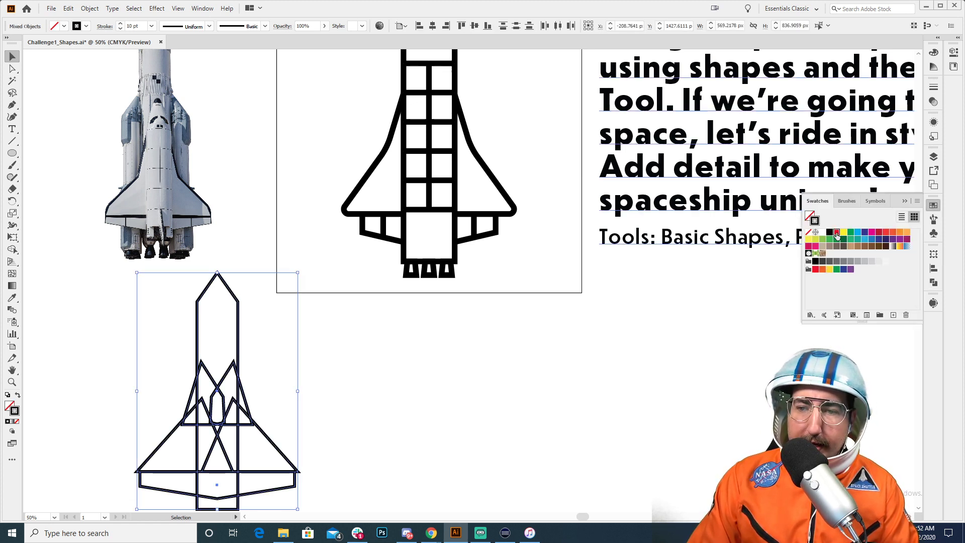
left_click(836, 232)
- Place a copy of the red construction sketch centered over the finished spaceship and bring it to the front
left_click_drag(239, 359, 450, 127)
left_click_drag(440, 231, 413, 303)
key("ctrl+shift+bracketright")
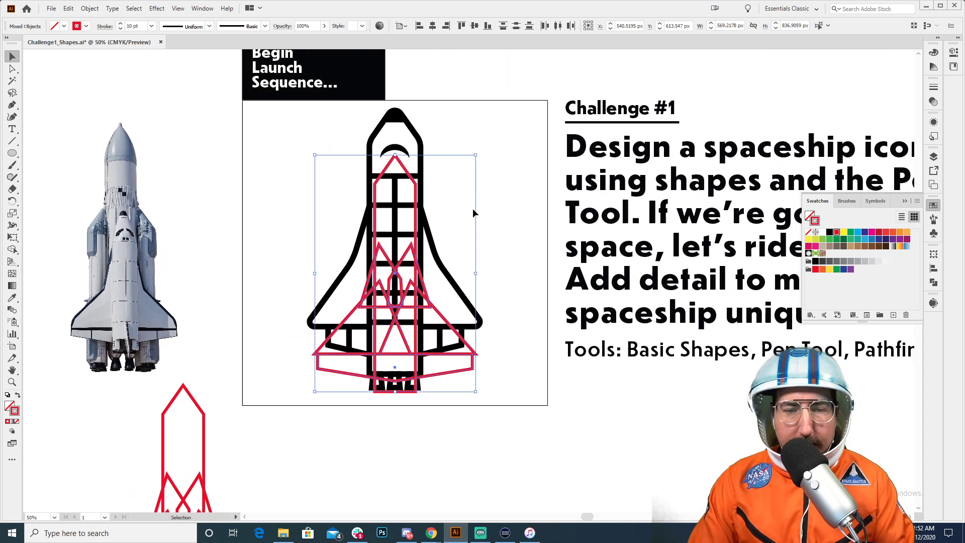
- Scale the red sketch copy to about 616 by 905 px and move it up 130 px so its tip meets the spaceship's nose
key("s")
left_click_drag(485, 175, 522, 145)
key("shift+Up")
key("shift+Up")
key("shift+Up")
key("shift+Up")
key("shift+Up")
key("shift+Up")
key("shift+Up")
key("shift+Up")
key("shift+Up")
key("shift+Up")
key("shift+Up")
key("shift+Up")
key("shift+Up")
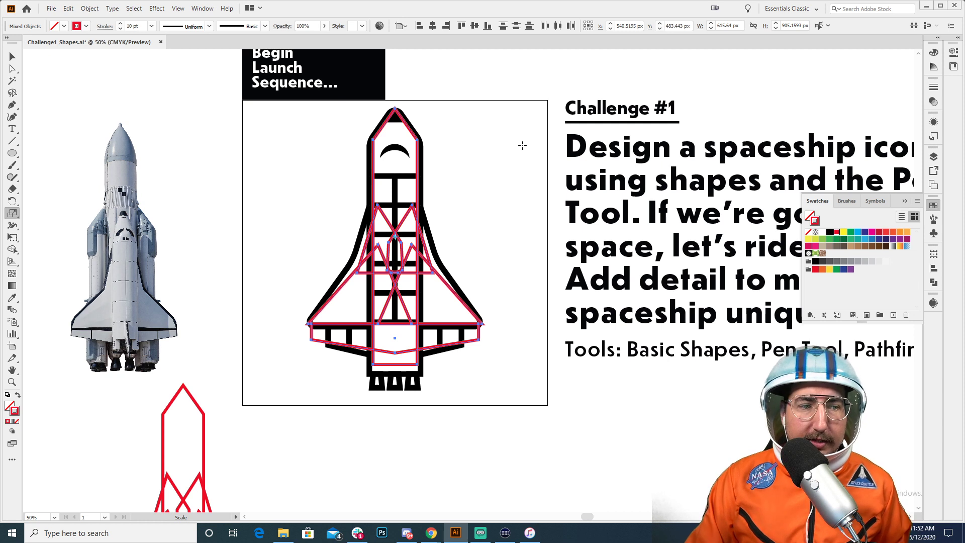
left_click(12, 156)
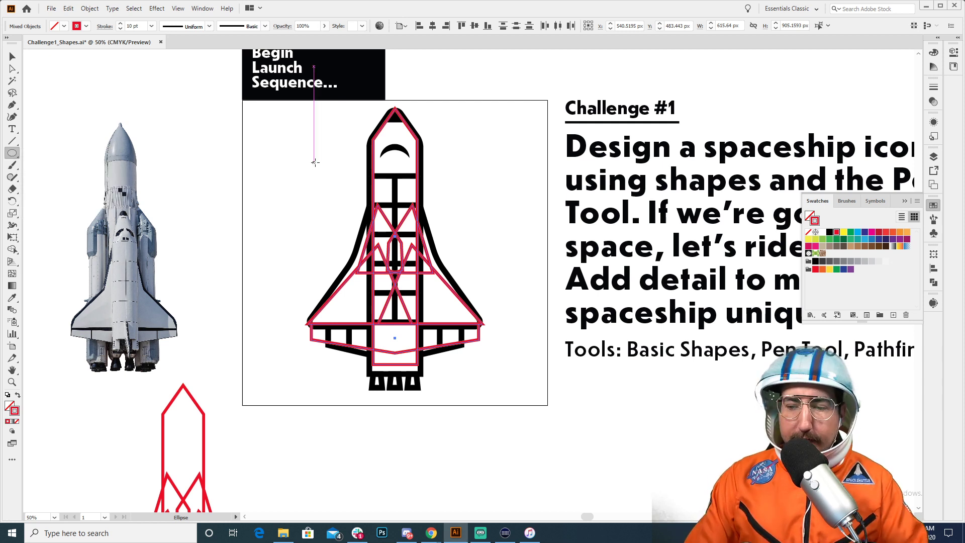
key("ctrl+shift+a")
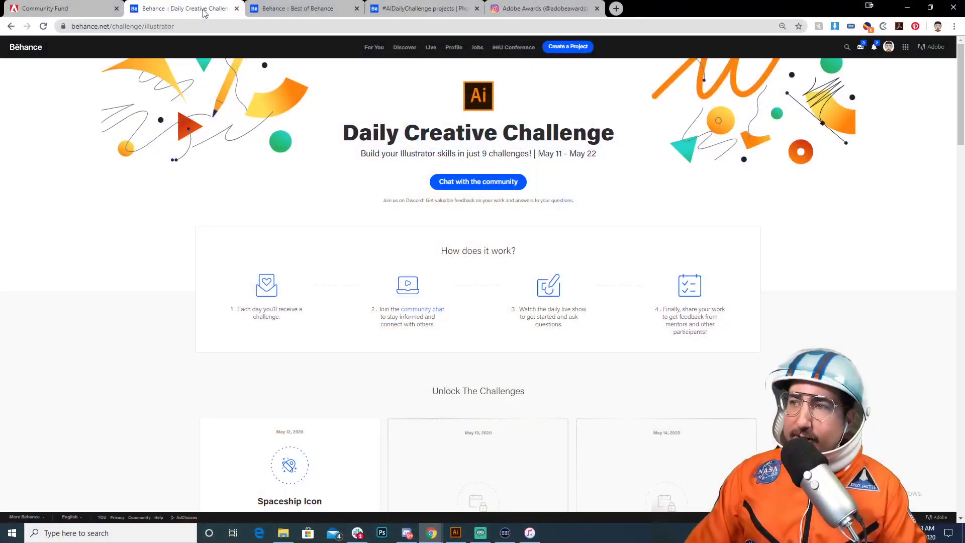
- Switch to the browser and look over the Behance Daily Creative Challenge page, including the Spaceship Icon challenge
scroll(244, 171, "down", 6)
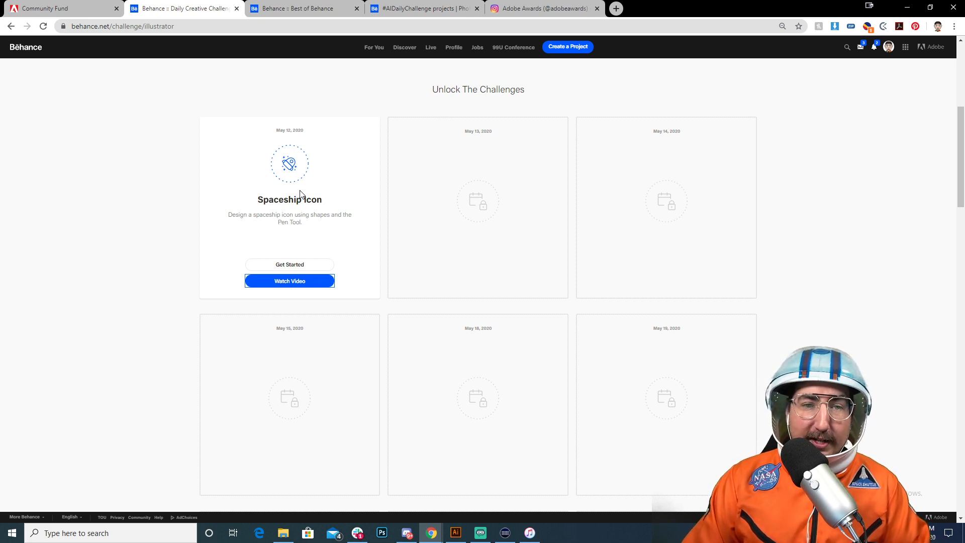
scroll(300, 193, "up", 6)
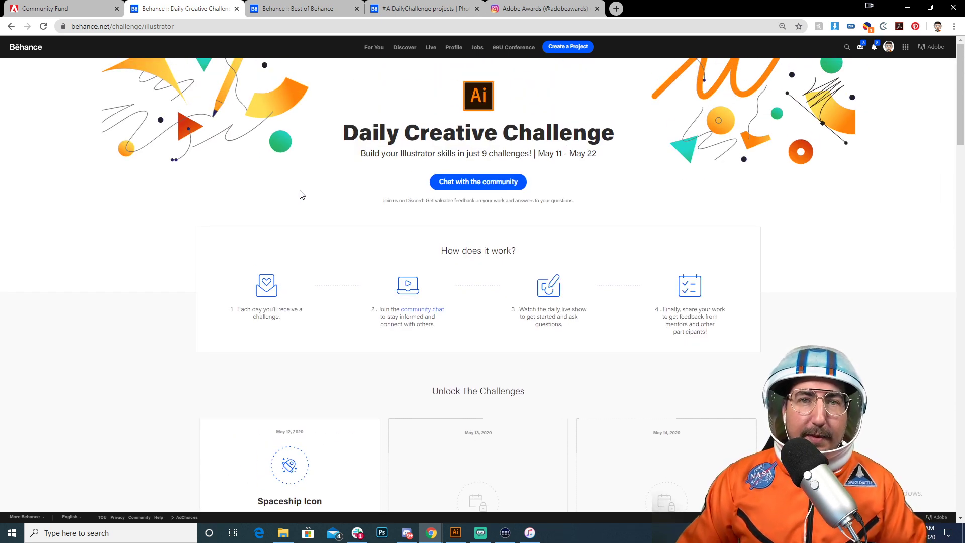